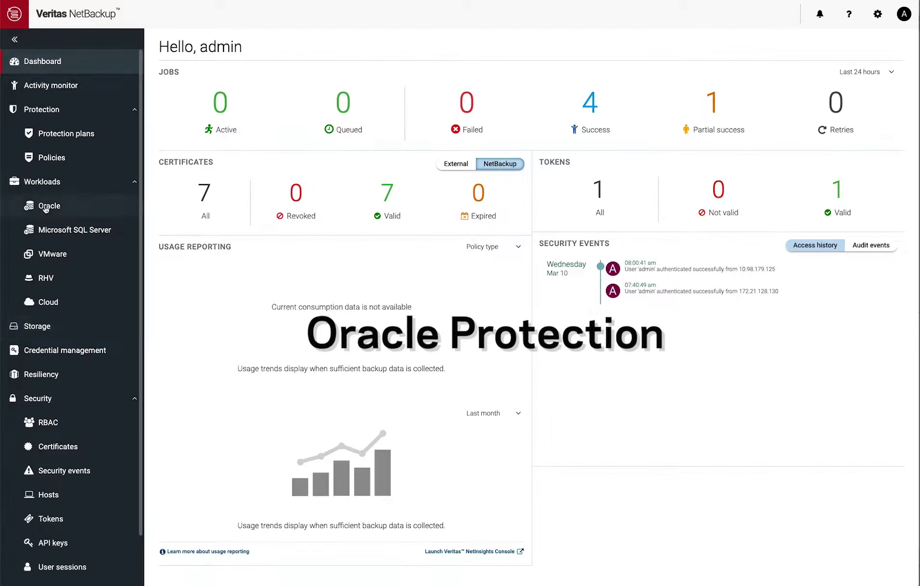
# Open the Oracle workload page and show the RAC databases tab listing unregistered cdb
pyautogui.click(47, 207)
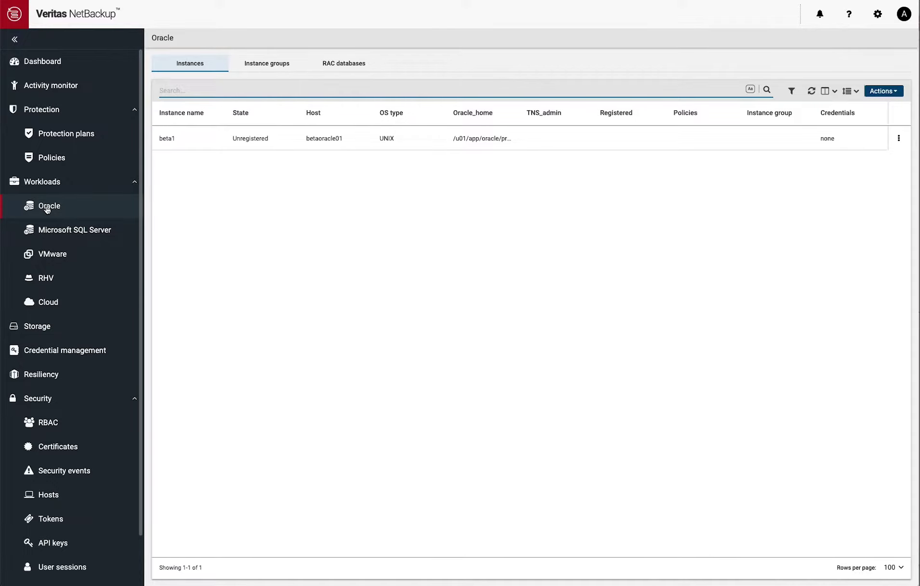
pyautogui.click(258, 68)
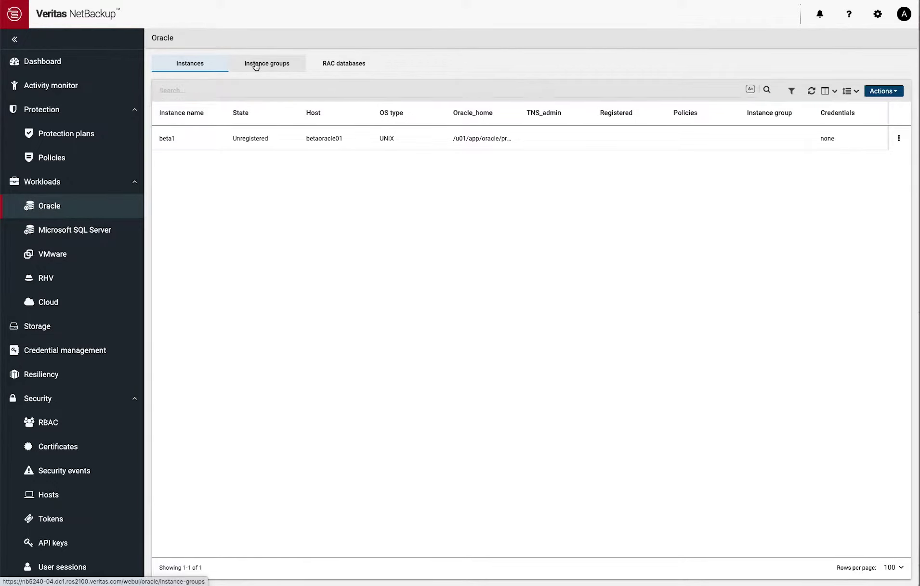
pyautogui.click(357, 65)
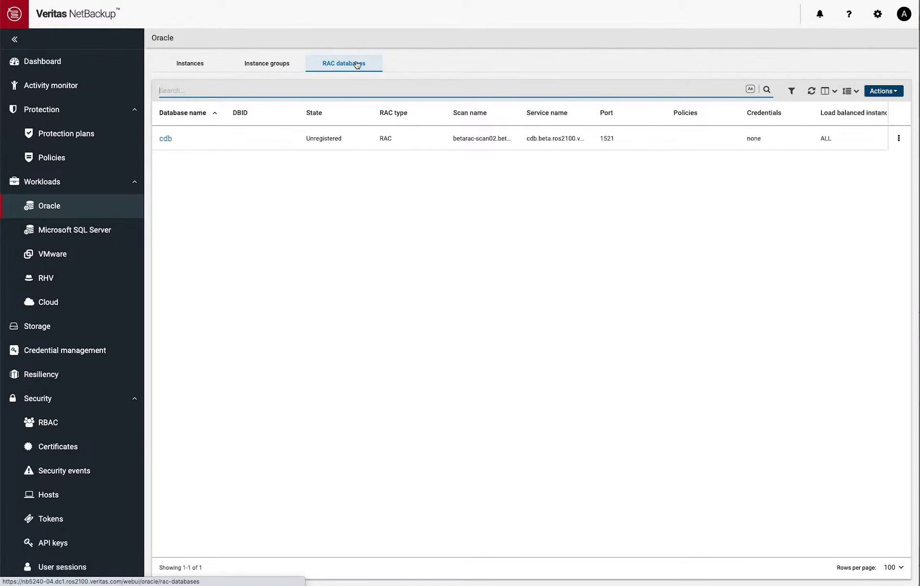
pyautogui.click(169, 138)
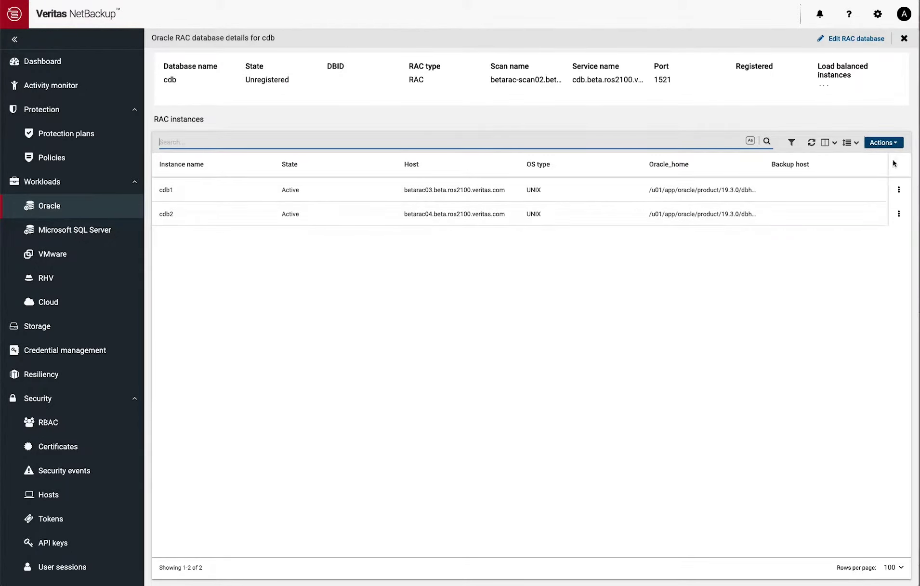
pyautogui.click(897, 142)
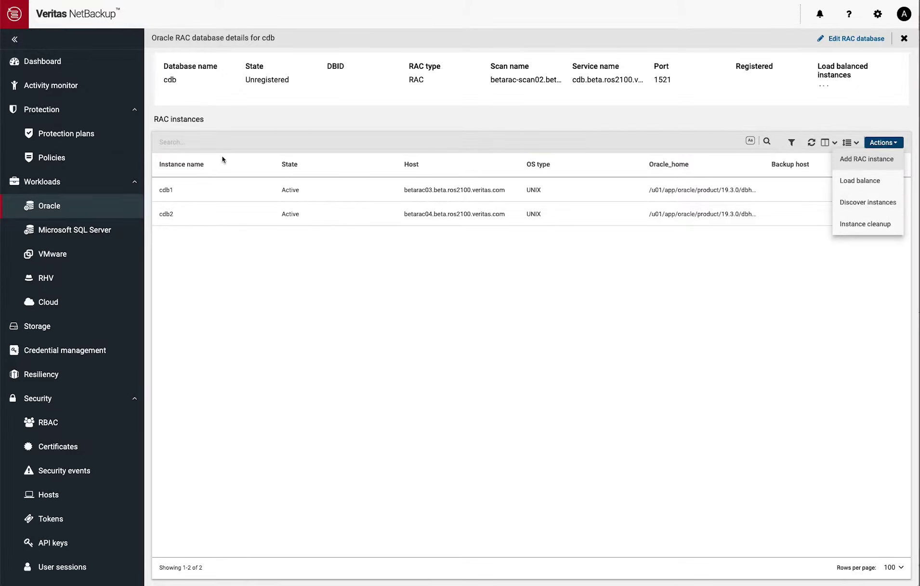
pyautogui.click(905, 40)
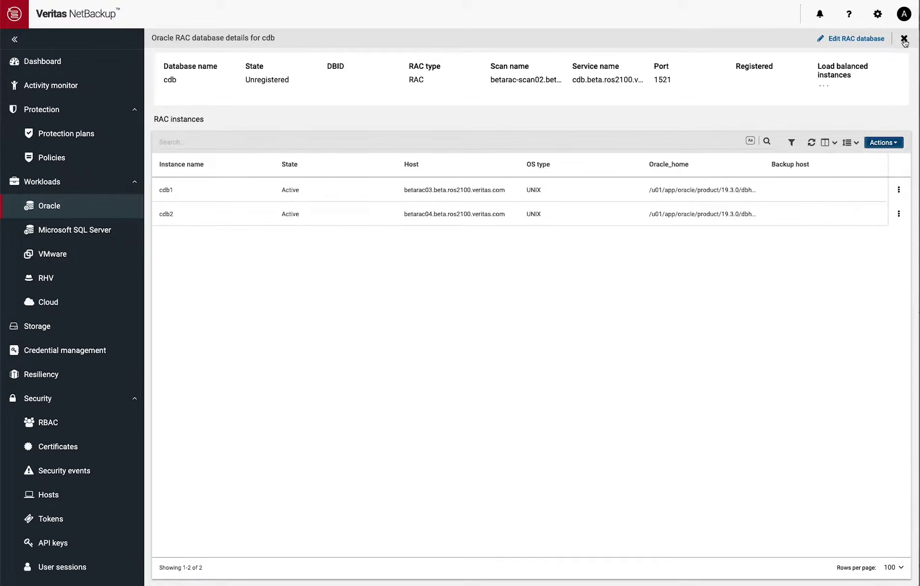
pyautogui.click(905, 39)
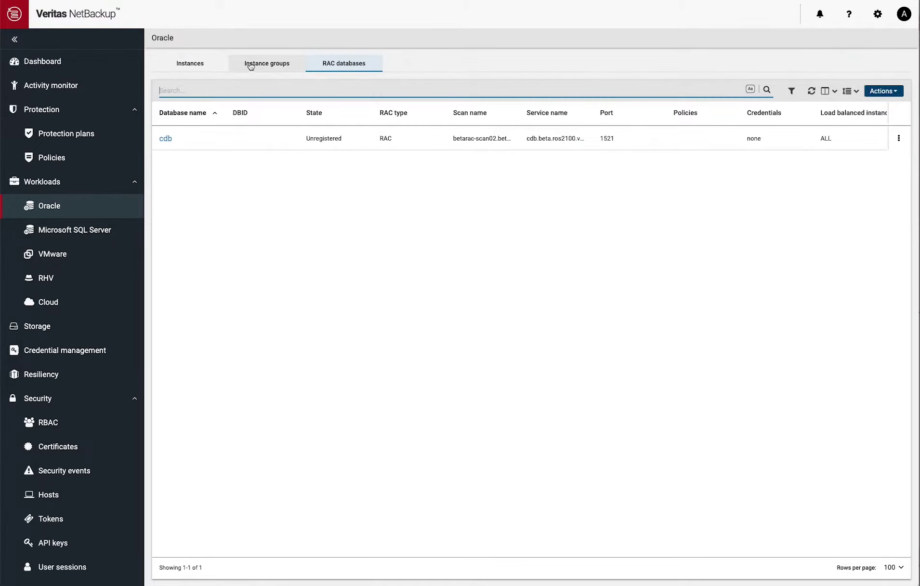
pyautogui.click(267, 63)
pyautogui.click(344, 63)
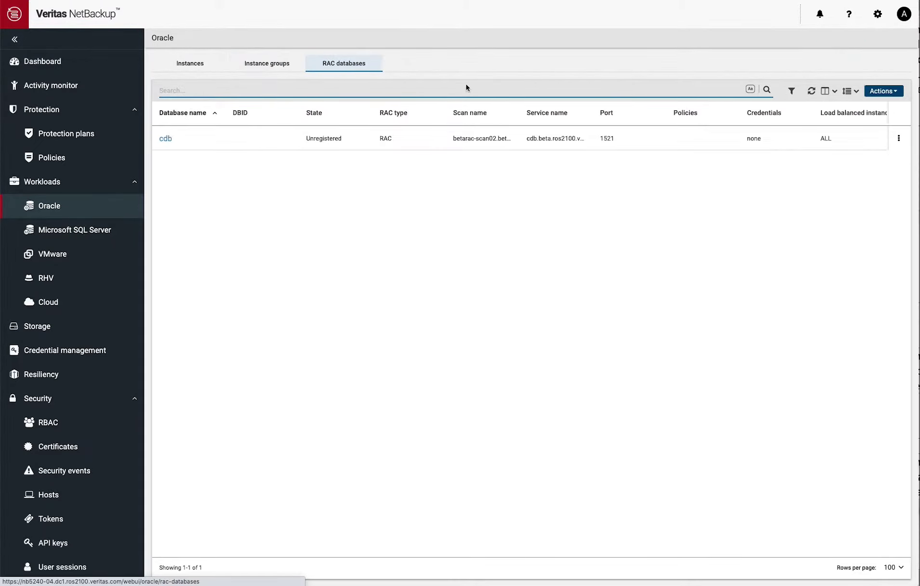
pyautogui.click(898, 140)
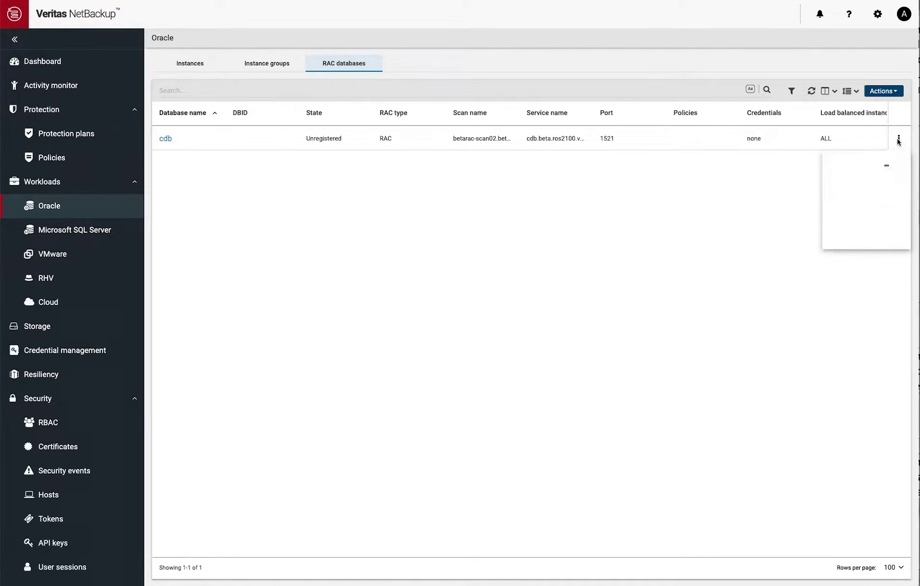
pyautogui.click(861, 245)
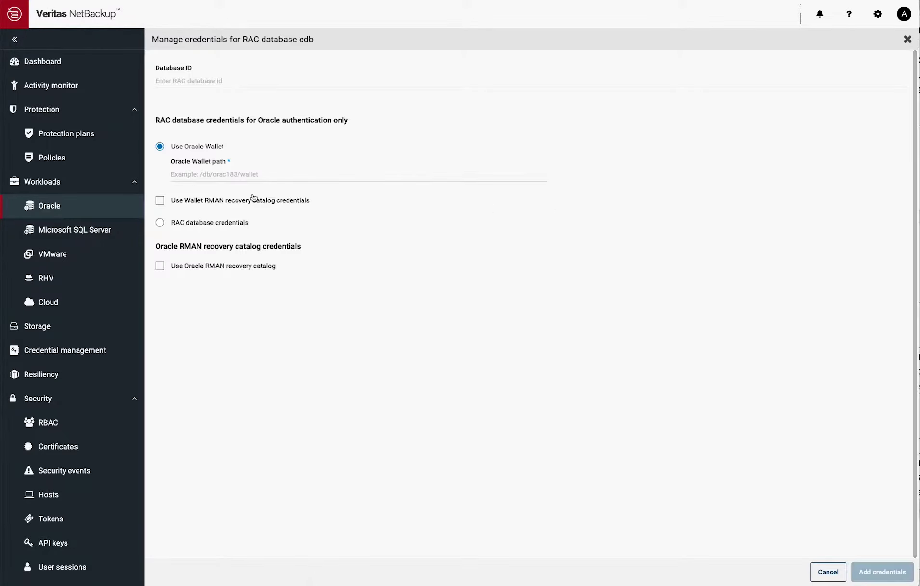
pyautogui.click(244, 89)
pyautogui.hotkey('ctrl', 'v')
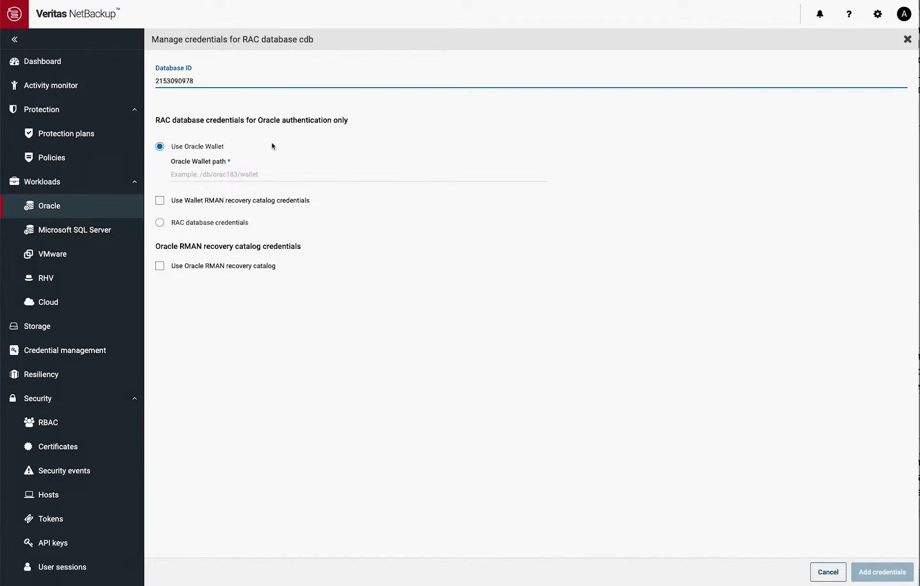
pyautogui.click(160, 223)
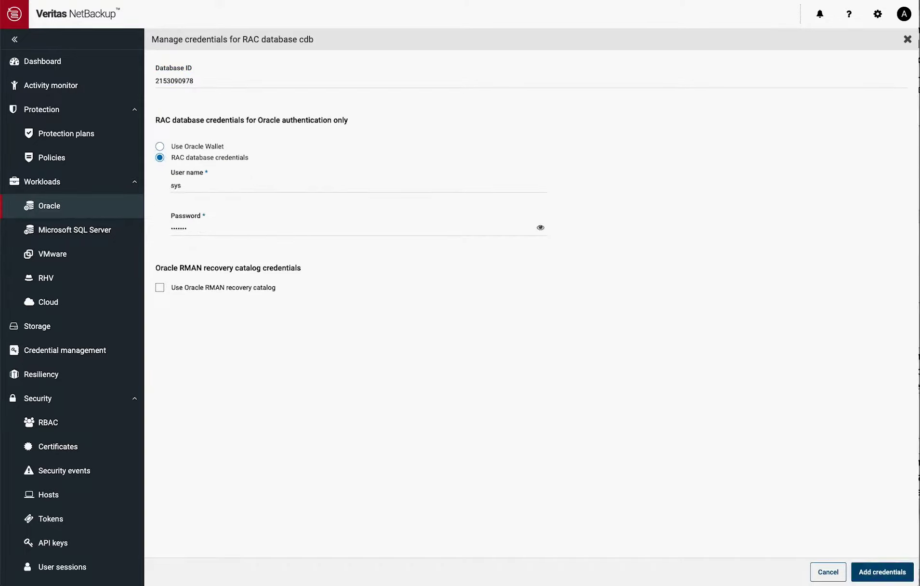
pyautogui.click(178, 228)
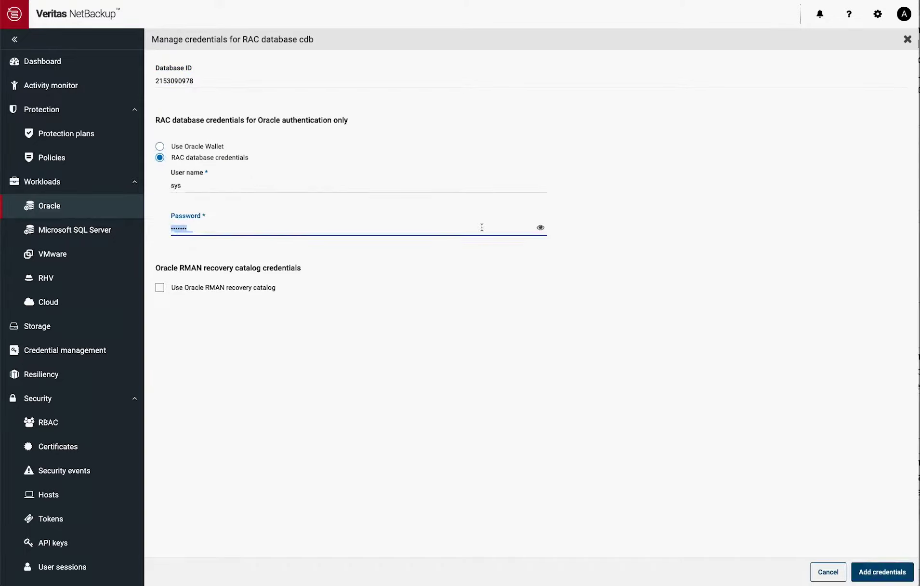
pyautogui.hotkey('ctrl', 'v')
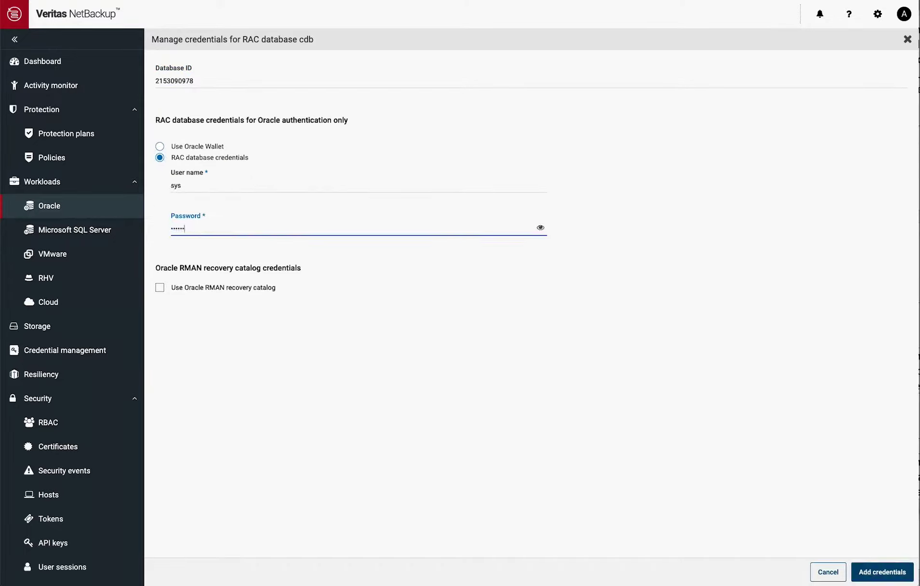
pyautogui.click(867, 571)
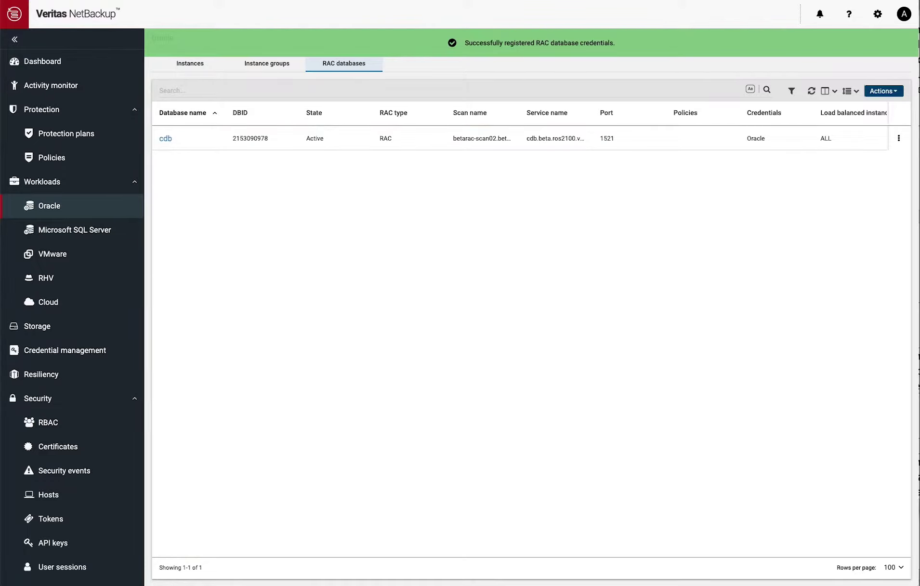
# Add a new policy Oracle-Pol1 of type Oracle using storage stu_disk_nb5240-04
pyautogui.click(297, 94)
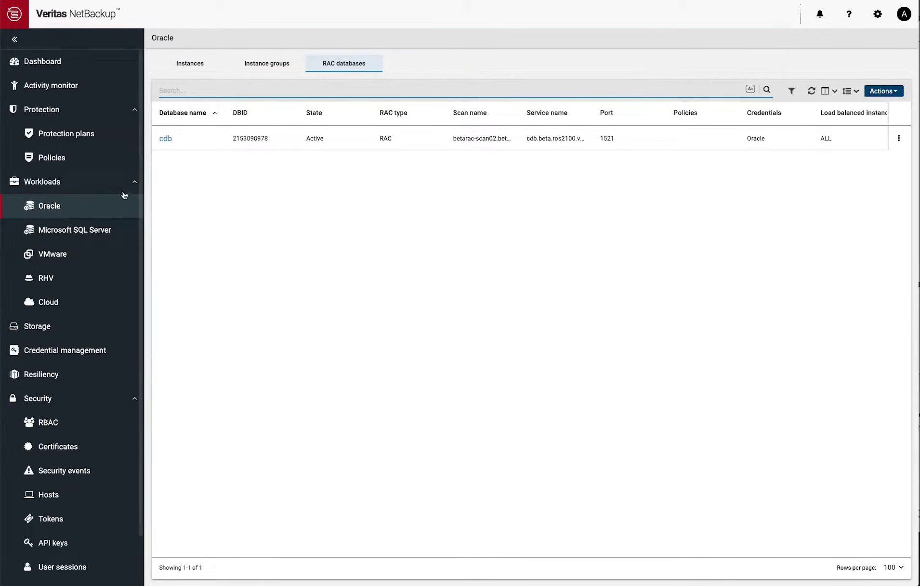
pyautogui.click(63, 158)
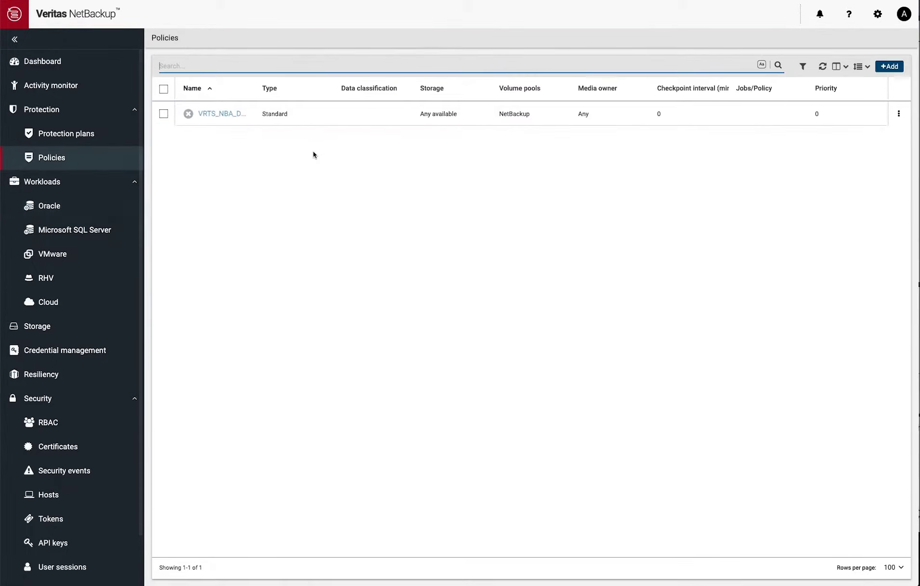
pyautogui.click(889, 66)
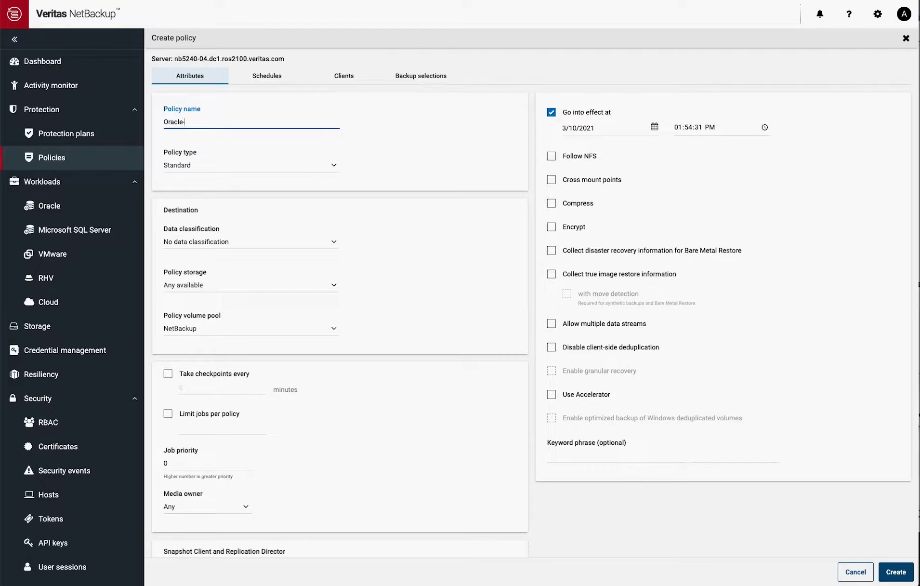
pyautogui.click(194, 171)
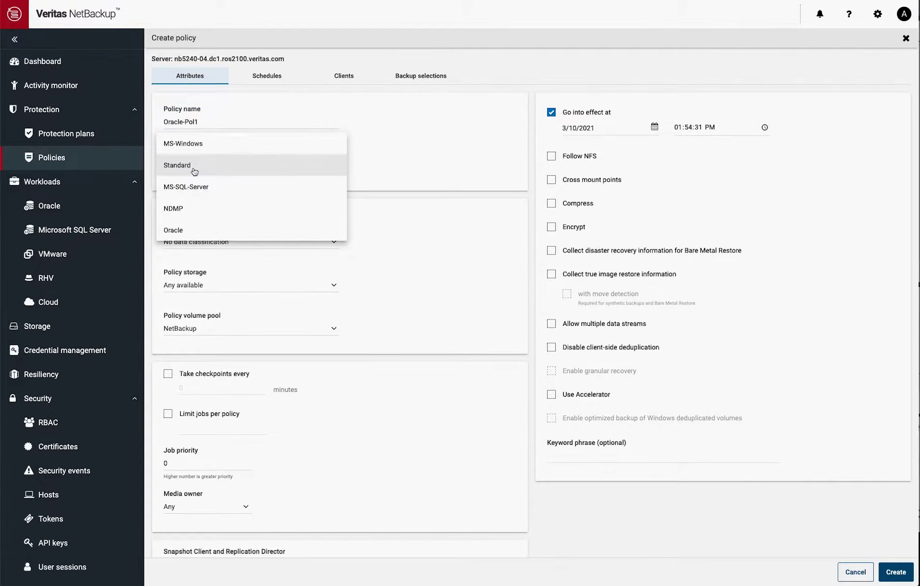
pyautogui.click(190, 233)
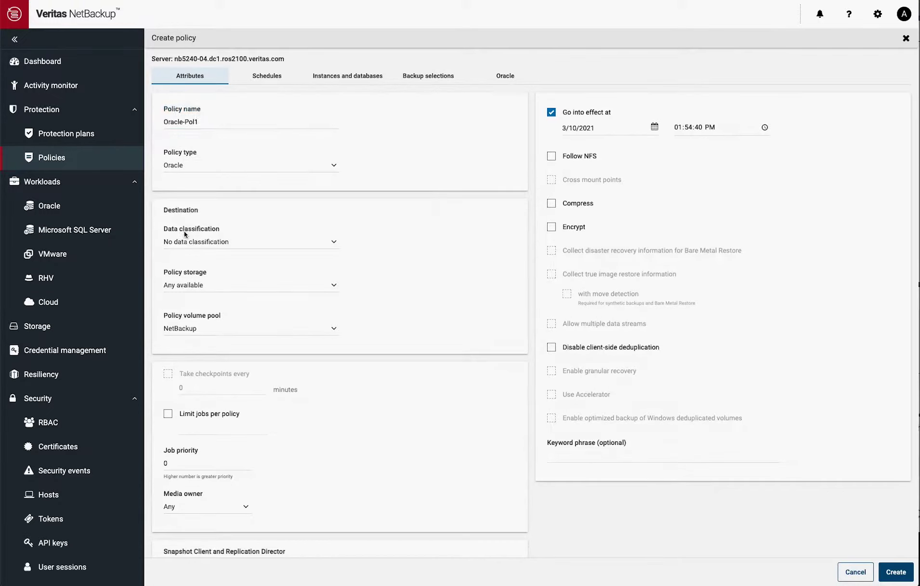
pyautogui.click(183, 286)
pyautogui.click(192, 329)
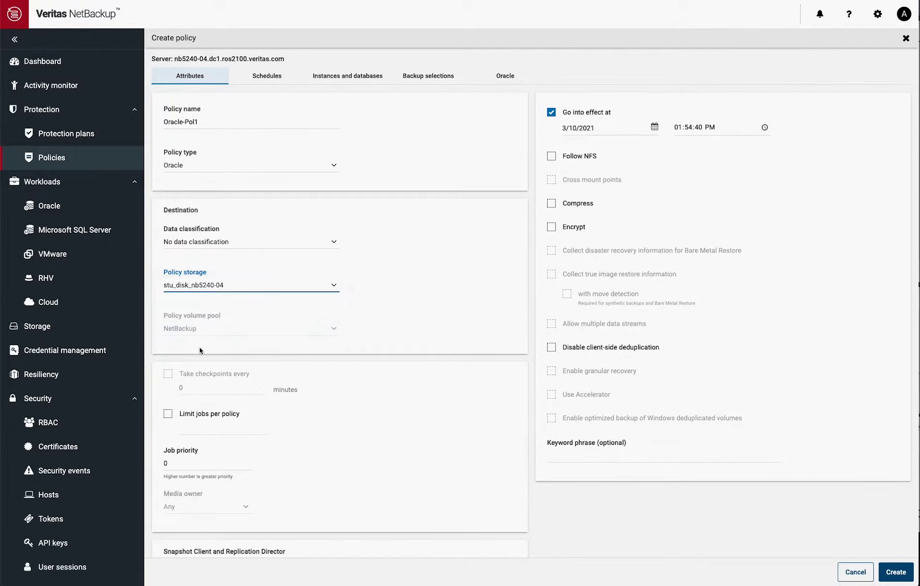
# Add schedule Full as a full backup and Incr as a differential incremental backup
pyautogui.click(268, 78)
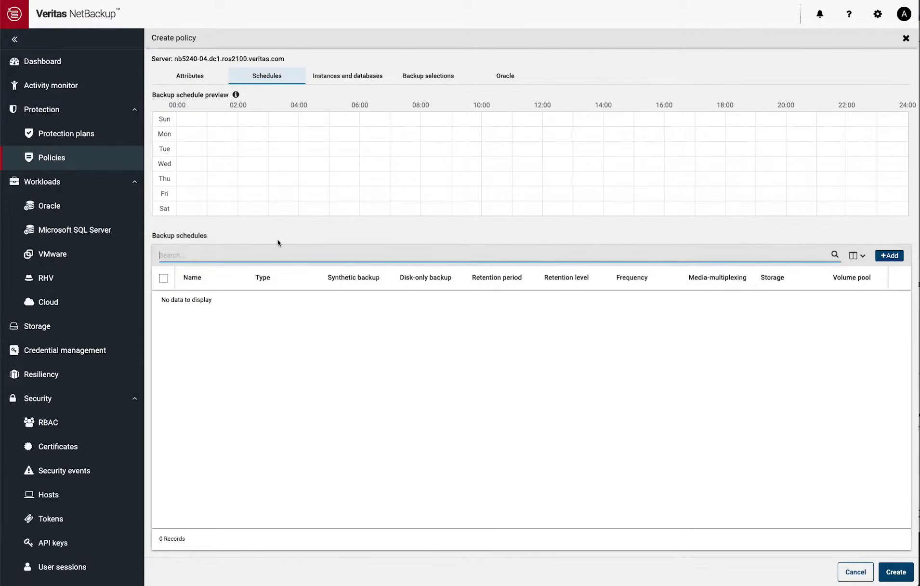
pyautogui.click(889, 255)
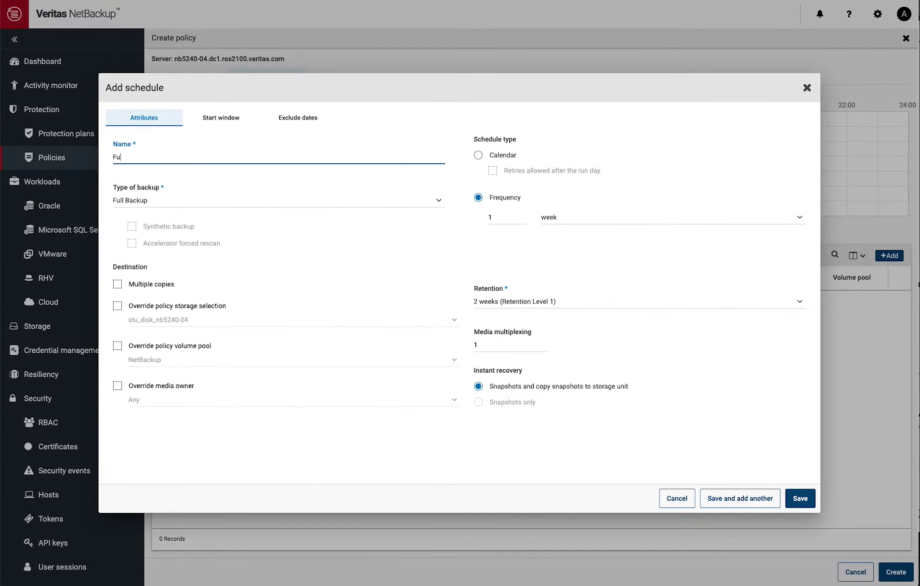
pyautogui.click(740, 498)
pyautogui.click(150, 202)
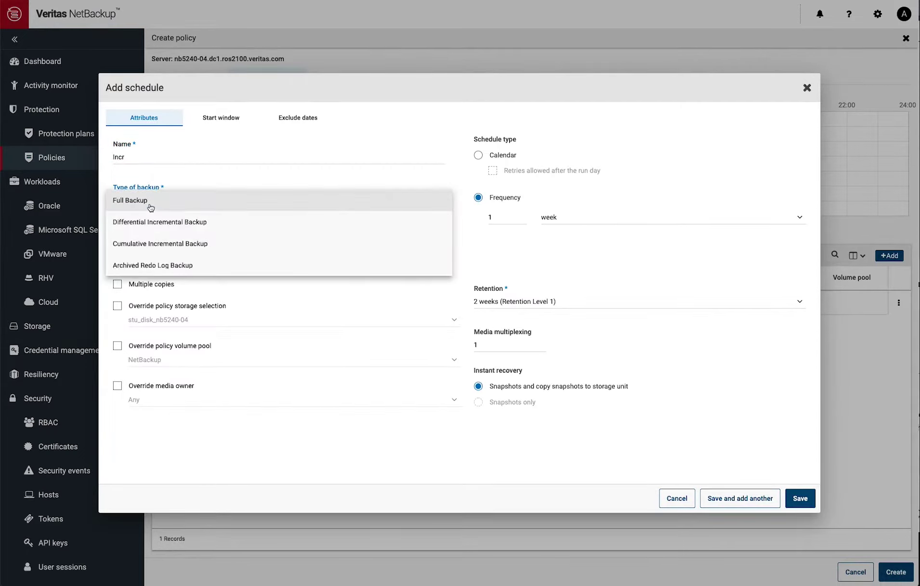
pyautogui.click(162, 230)
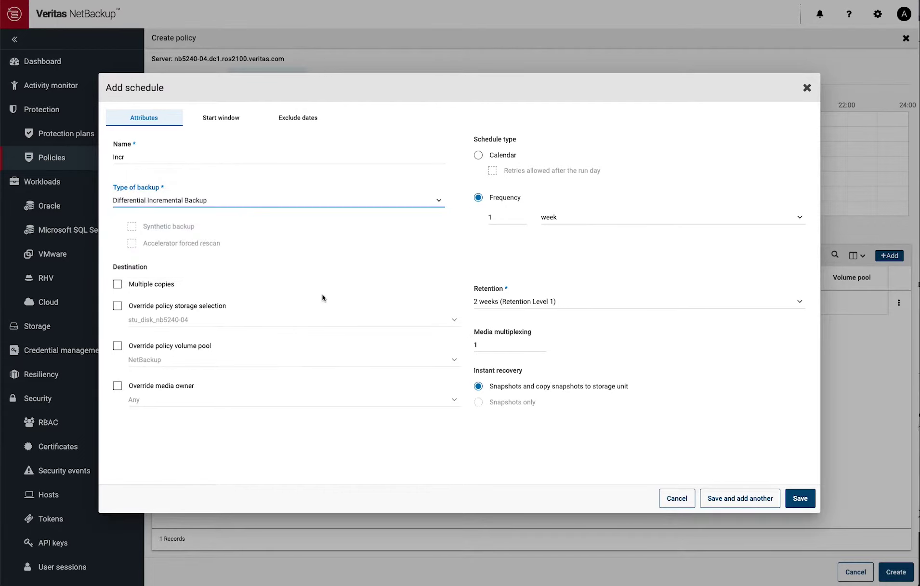
pyautogui.click(800, 498)
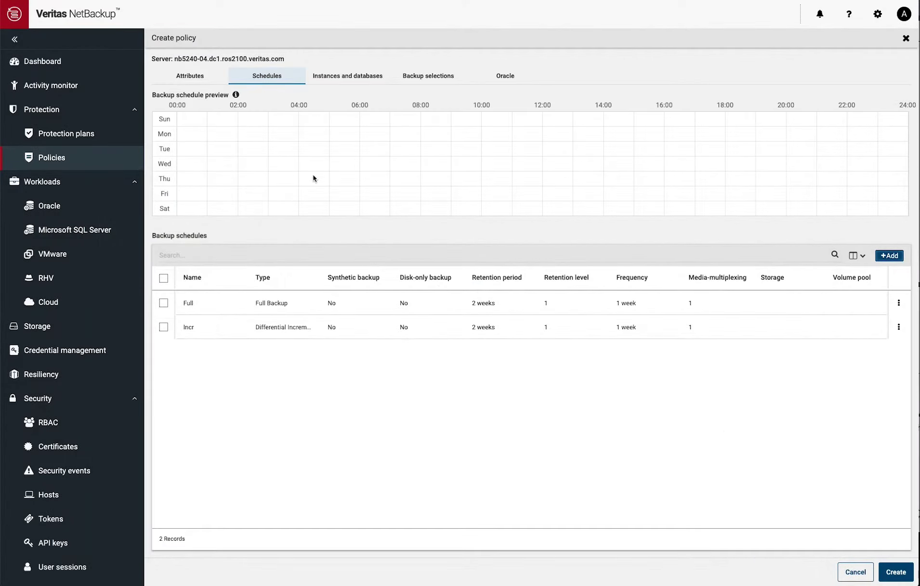
# Add instance beta1's $INSTANCE database from group ORA-GRP-1 to the policy
pyautogui.click(347, 78)
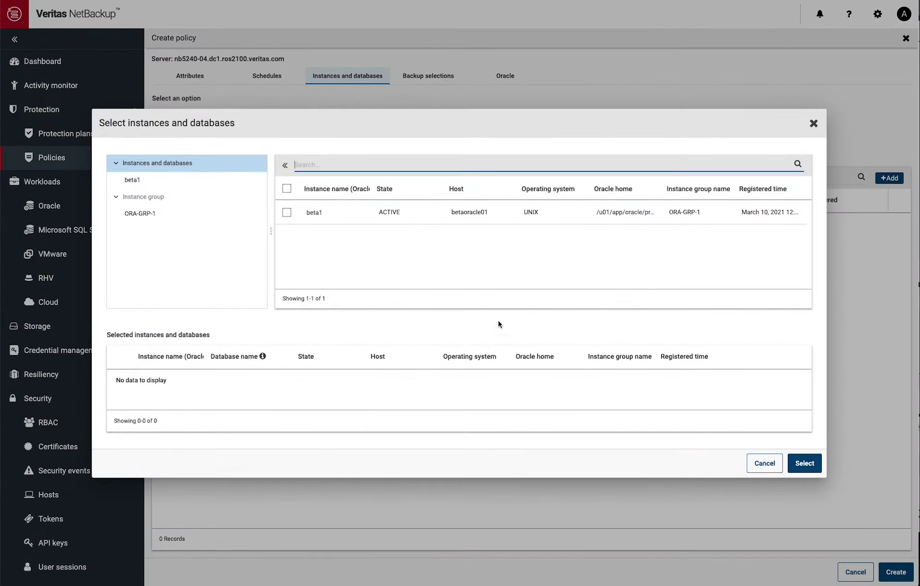
pyautogui.click(150, 218)
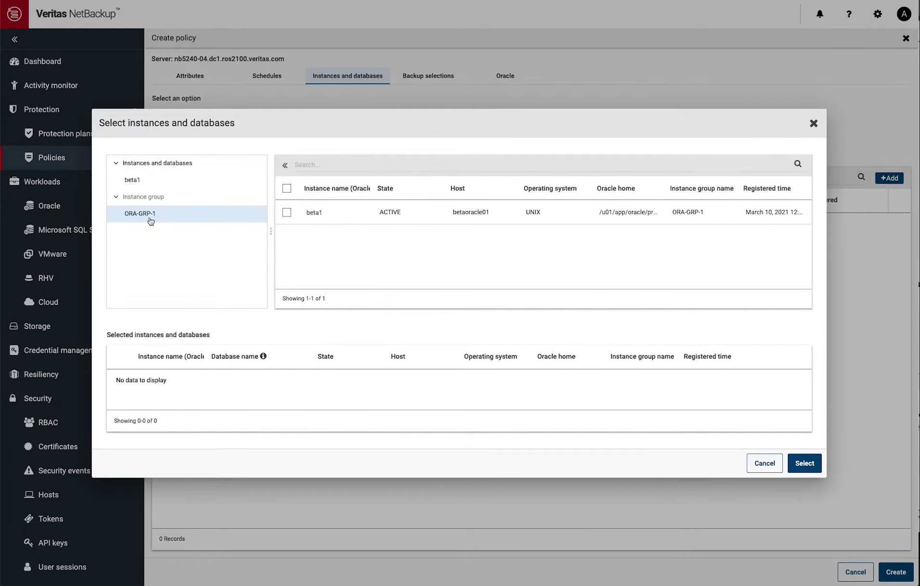
pyautogui.click(139, 179)
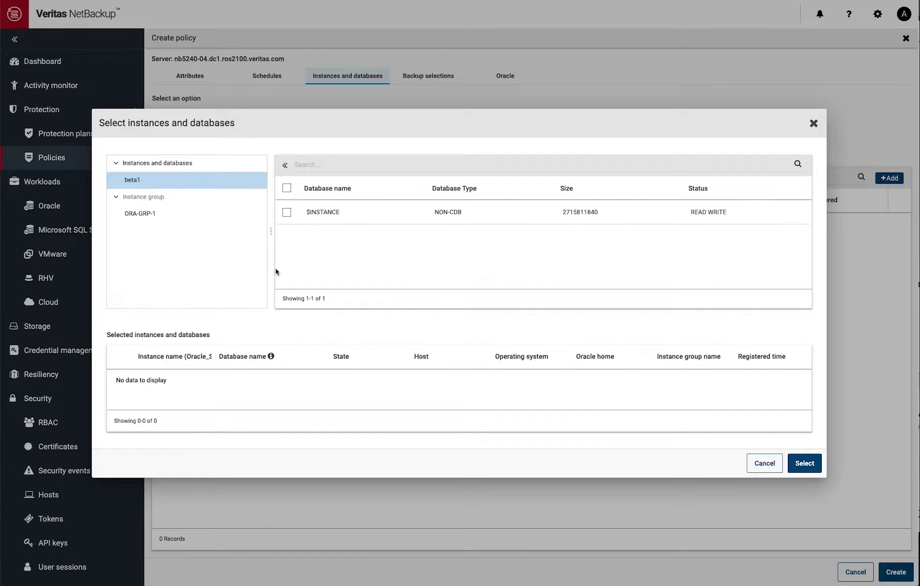
pyautogui.click(287, 212)
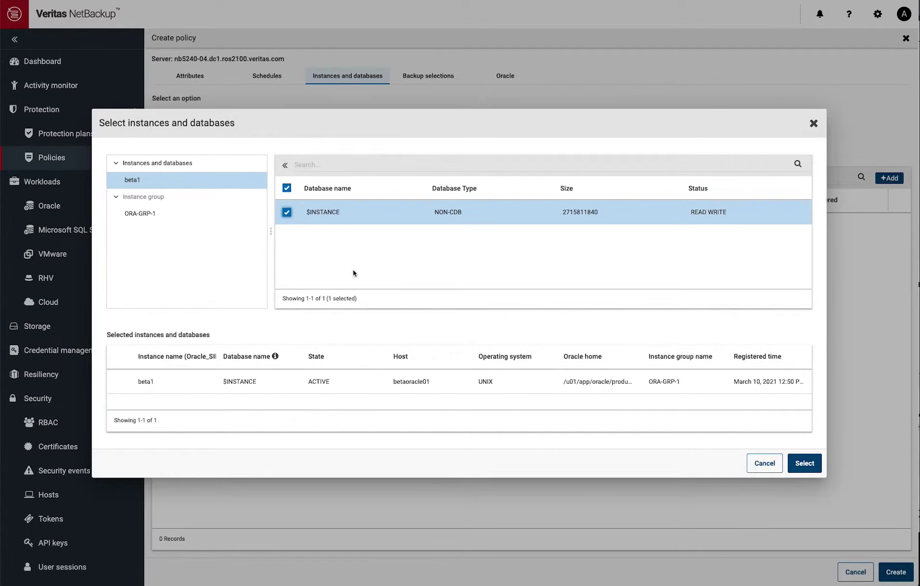
pyautogui.click(799, 463)
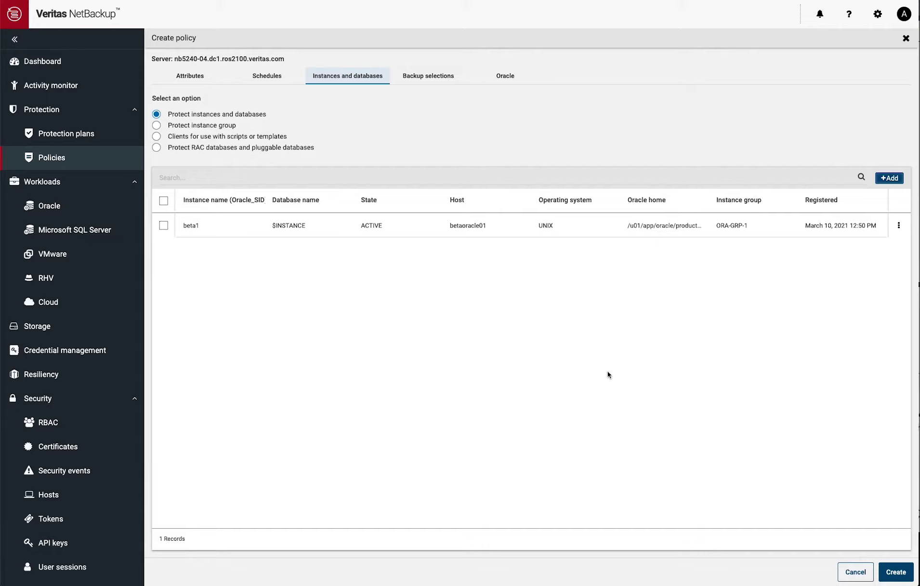
# Browse beta1's tablespaces under Partial database - Tablespace, ticking and unticking USERS and UNDOTBS1
pyautogui.click(424, 81)
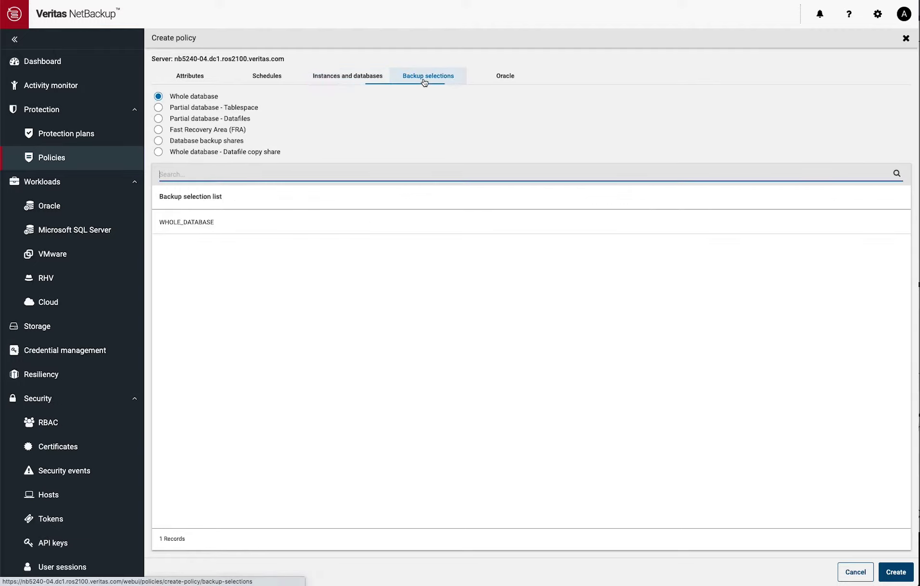
pyautogui.click(160, 108)
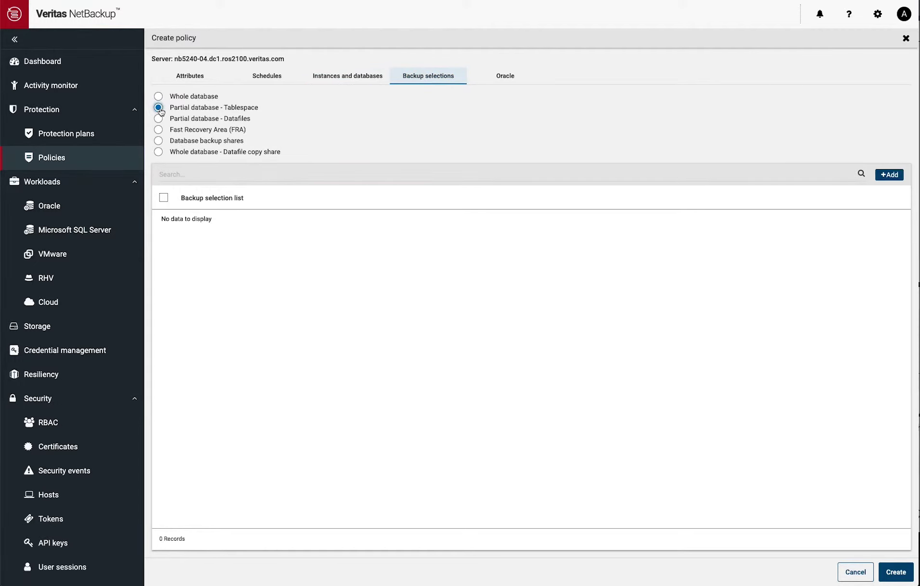
pyautogui.click(889, 175)
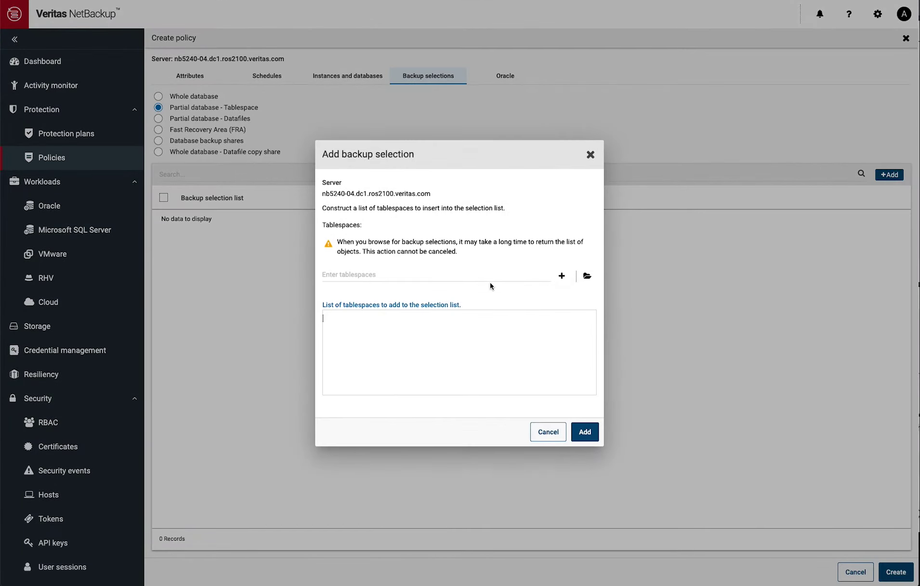
pyautogui.click(587, 275)
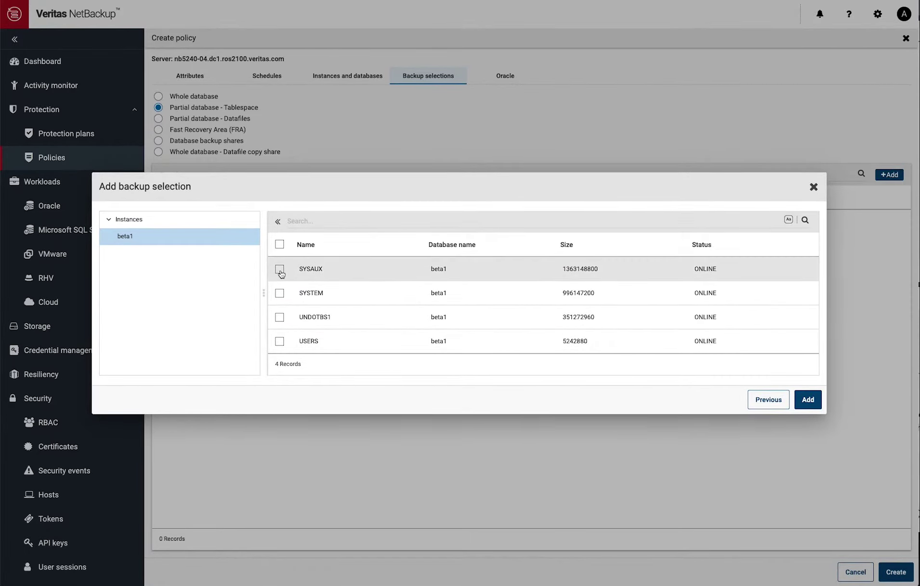
pyautogui.click(279, 342)
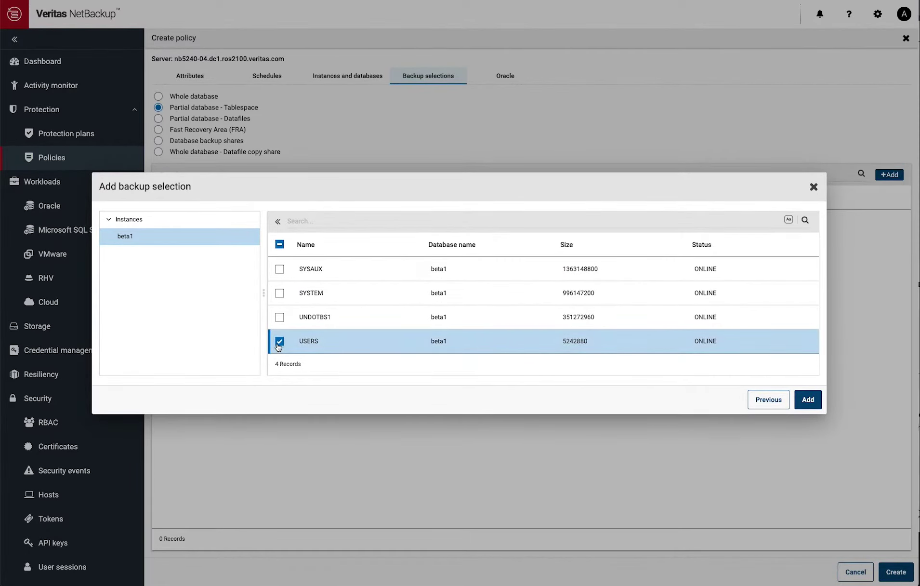
pyautogui.click(280, 317)
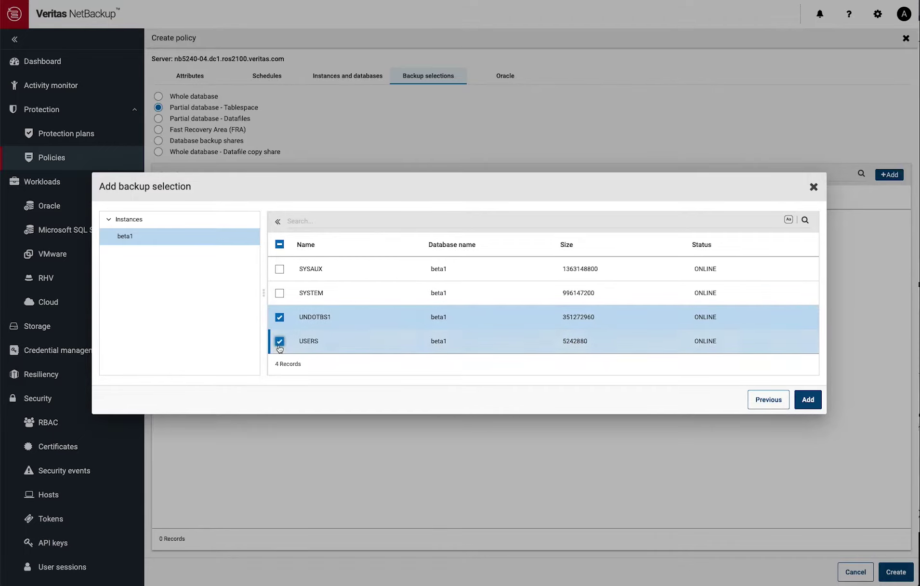
pyautogui.click(279, 341)
pyautogui.click(279, 317)
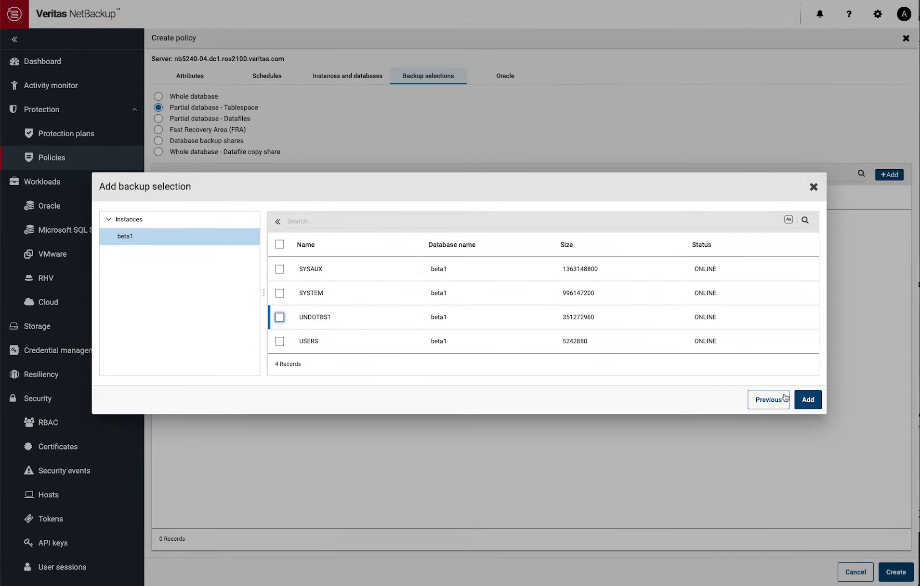
pyautogui.click(813, 187)
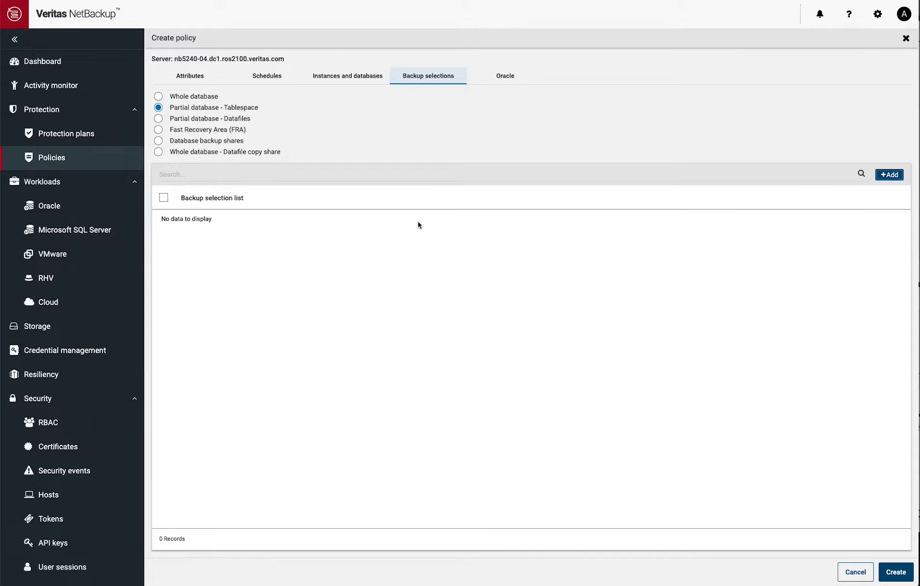
# Browse beta1's datafiles under Partial database - Datafiles, then cancel without adding any
pyautogui.click(159, 119)
pyautogui.click(882, 176)
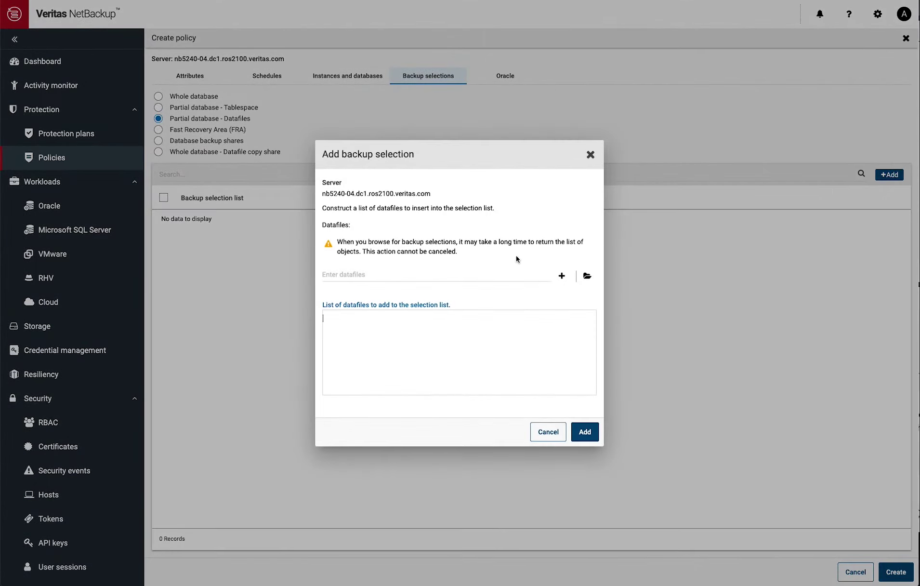
pyautogui.click(587, 275)
pyautogui.click(180, 272)
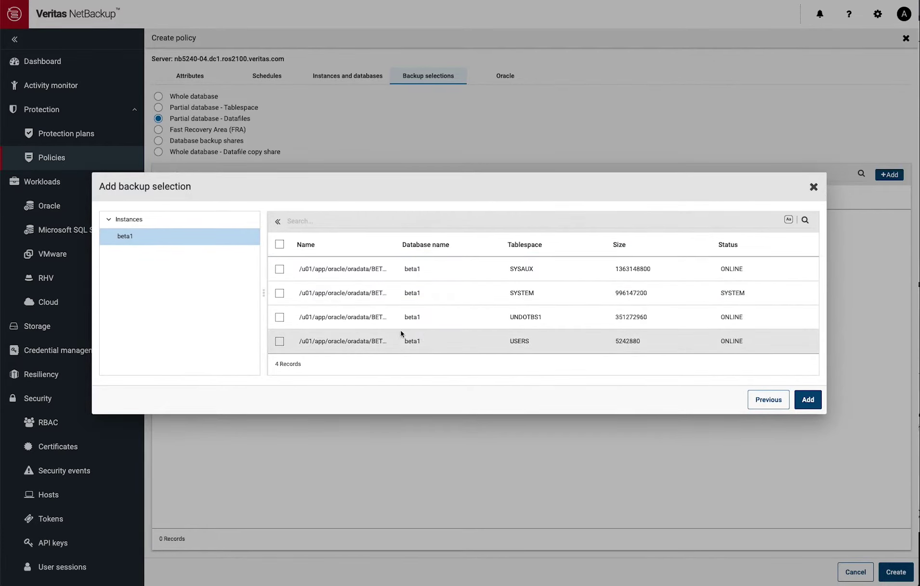
pyautogui.moveTo(394, 241); pyautogui.dragTo(442, 243)
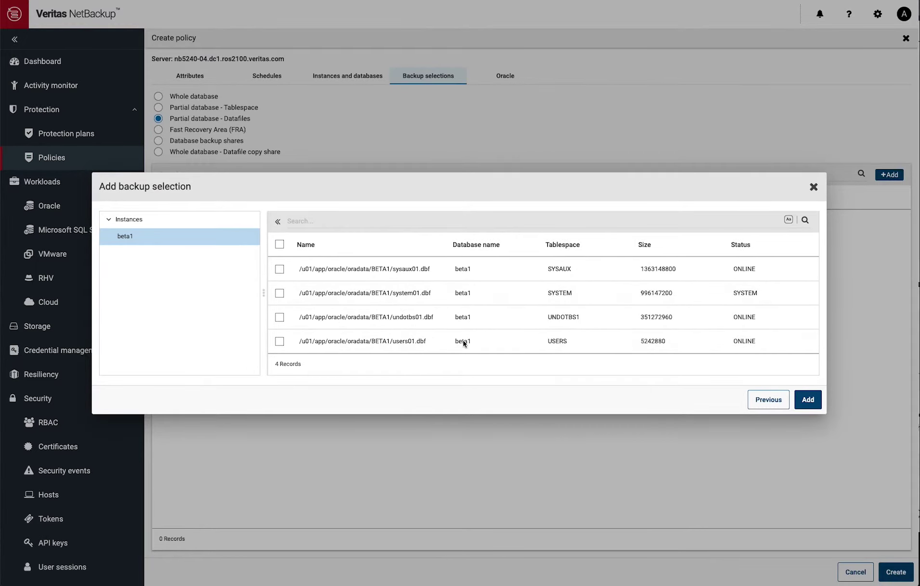
pyautogui.click(757, 399)
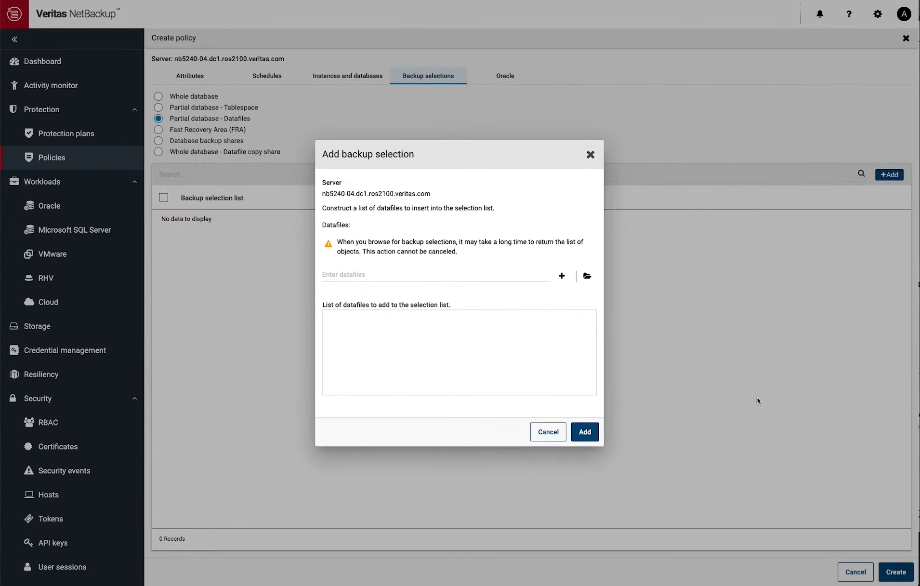
pyautogui.click(549, 432)
# Try the FRA, backup-share and datafile-copy options, then create the policy with Whole database
pyautogui.click(159, 130)
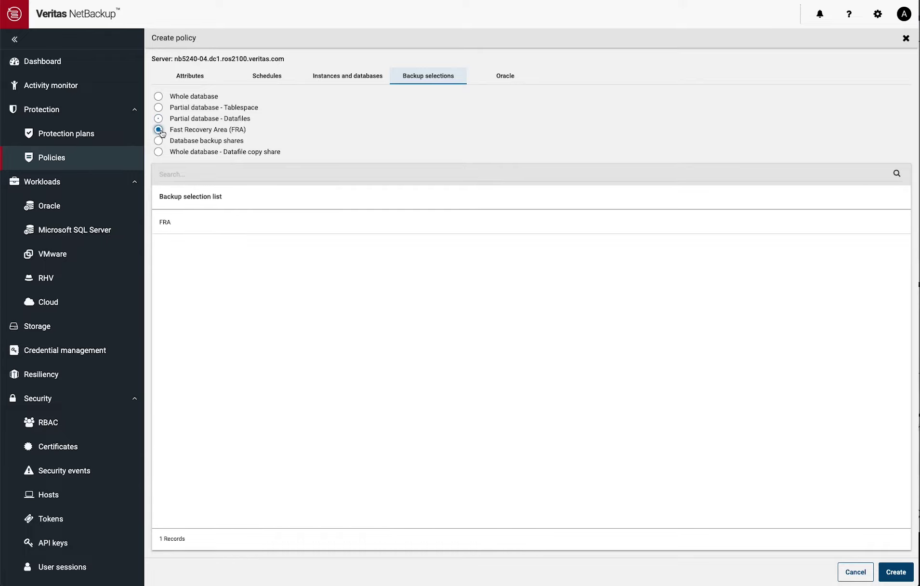
pyautogui.click(558, 218)
pyautogui.click(176, 140)
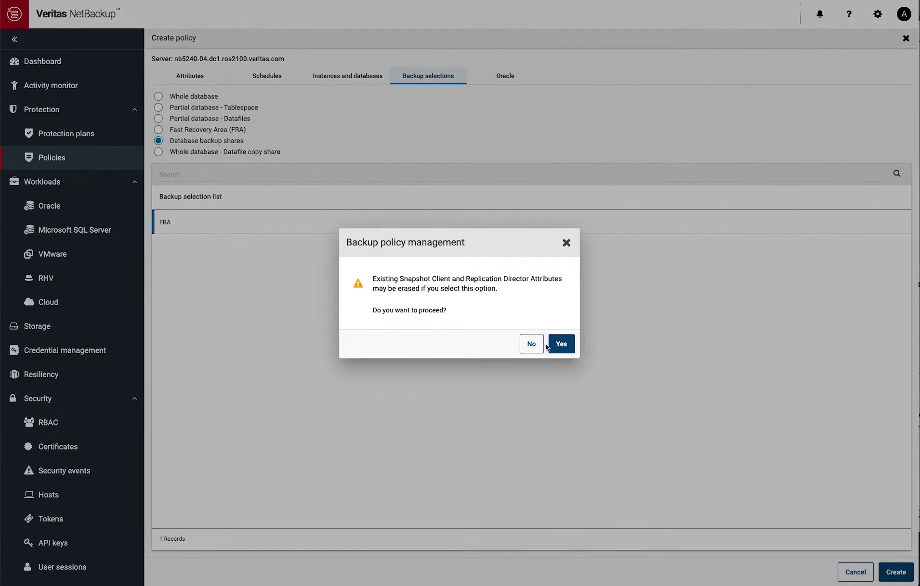
pyautogui.click(550, 343)
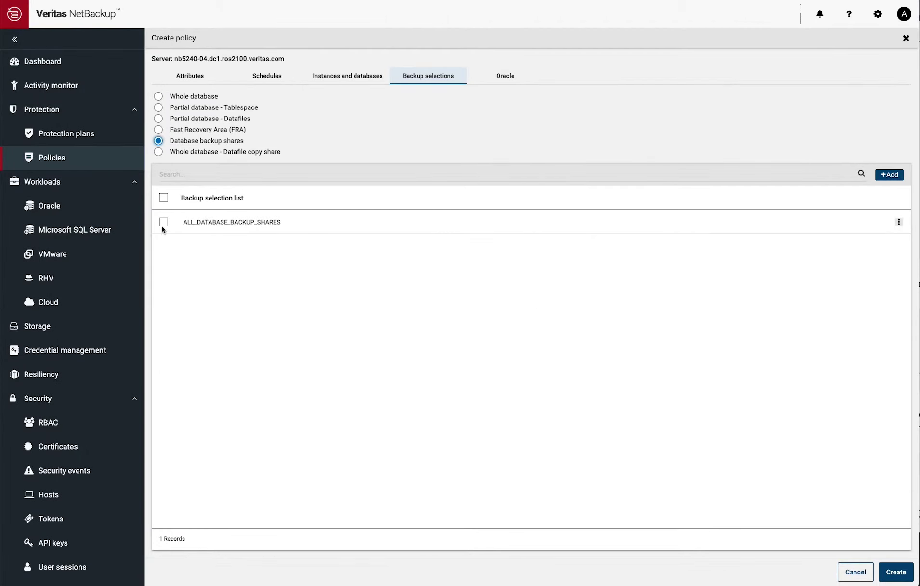
pyautogui.click(163, 222)
pyautogui.click(163, 222)
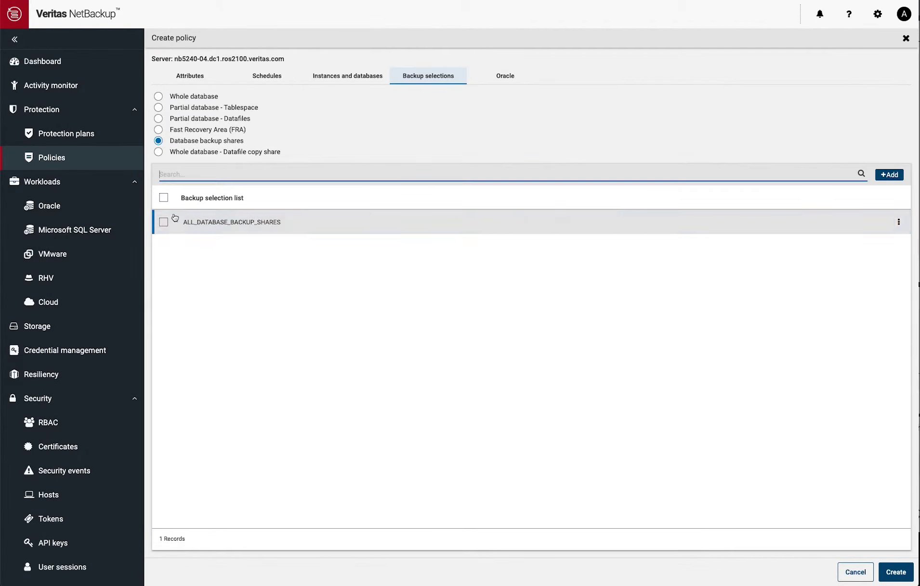
pyautogui.click(158, 151)
pyautogui.click(560, 346)
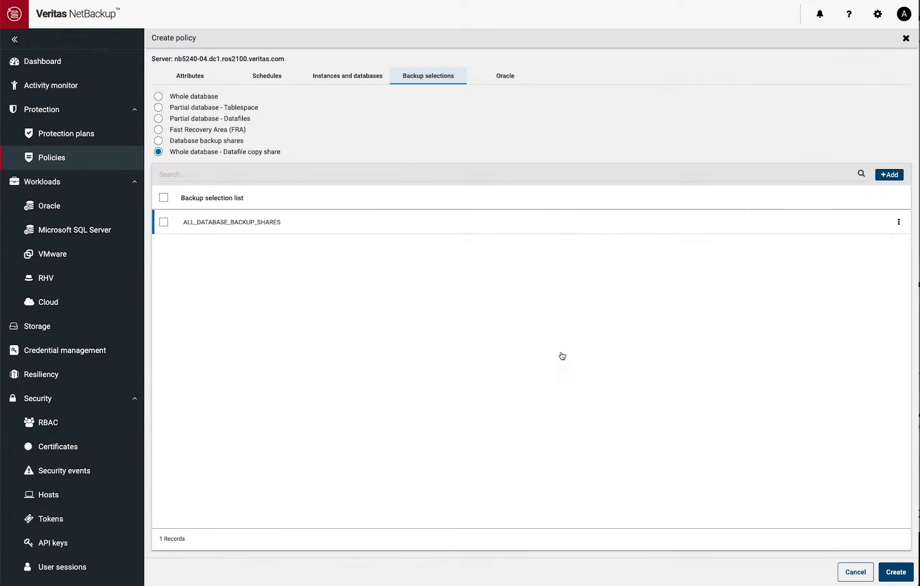
pyautogui.click(159, 97)
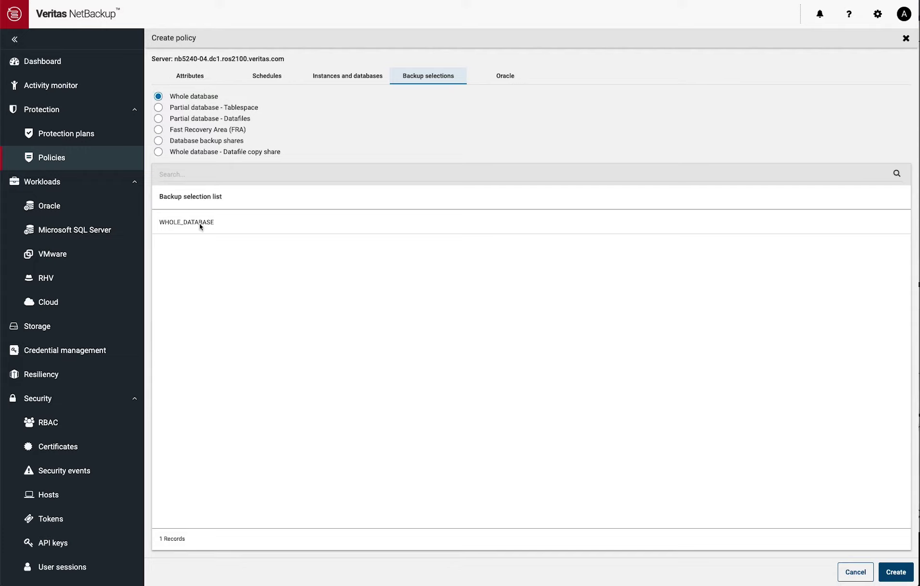
pyautogui.click(882, 580)
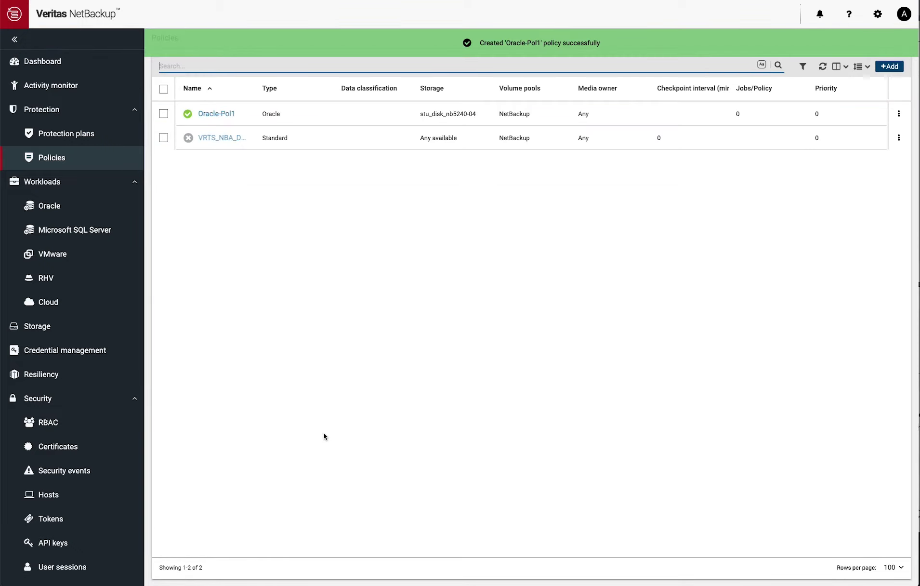
# Check Oracle-Pol1's Backup selections and Oracle tabs, then save the policy
pyautogui.click(215, 115)
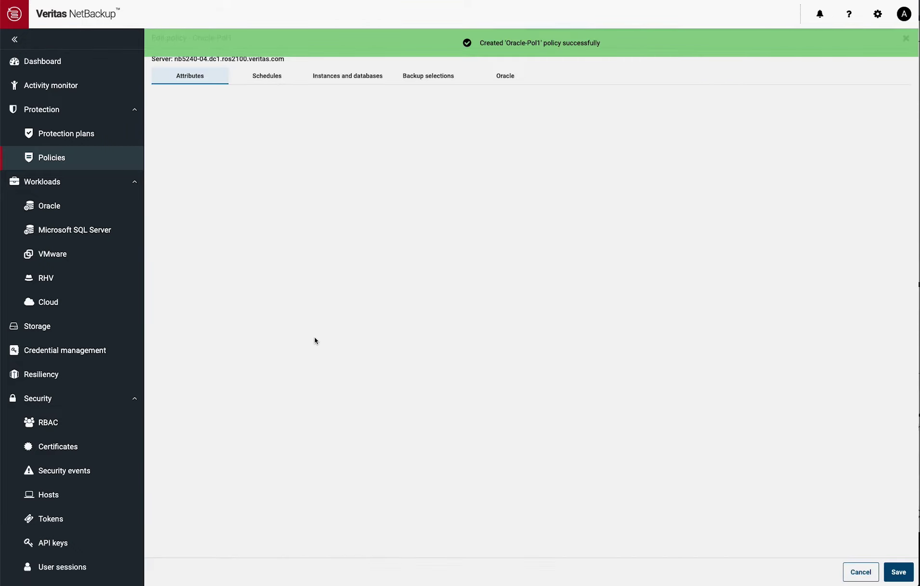
pyautogui.click(408, 82)
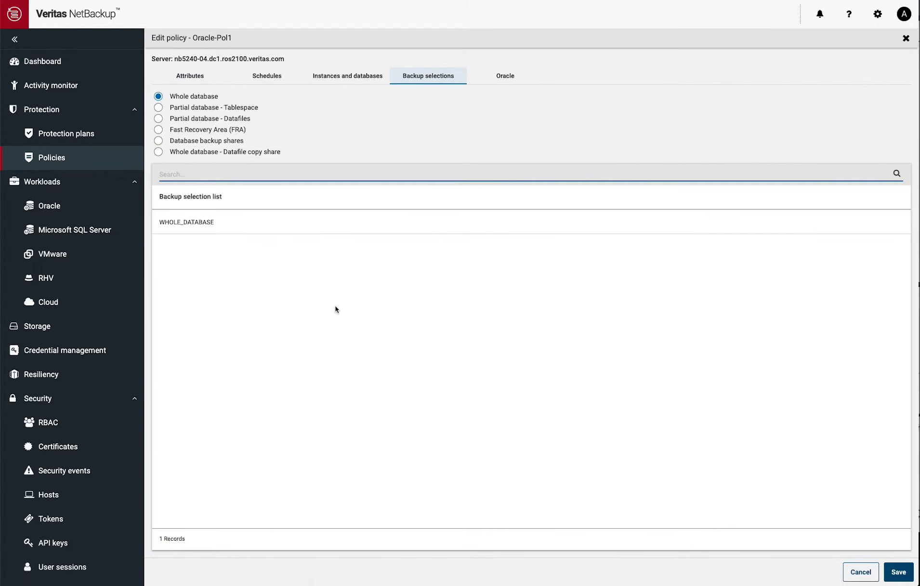
pyautogui.click(510, 76)
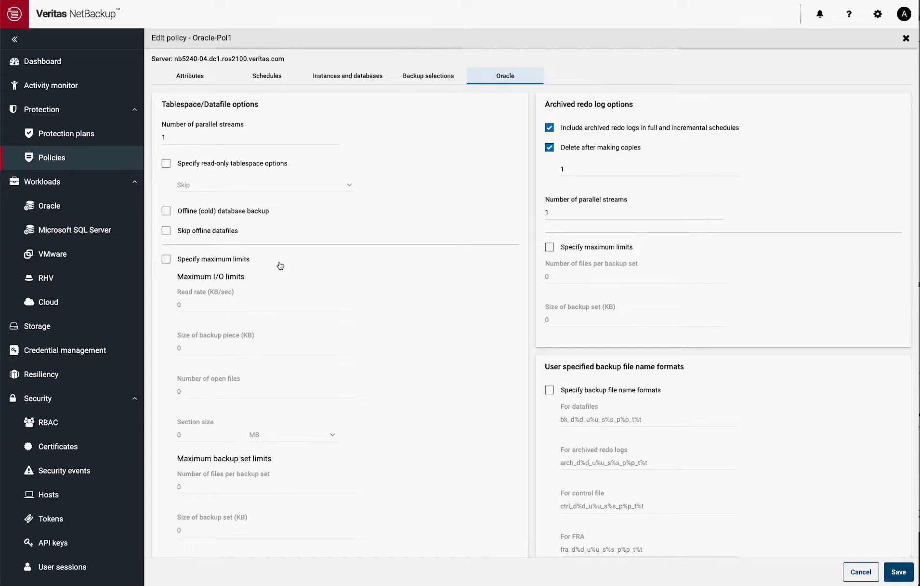
pyautogui.scroll(-3, 504, 344)
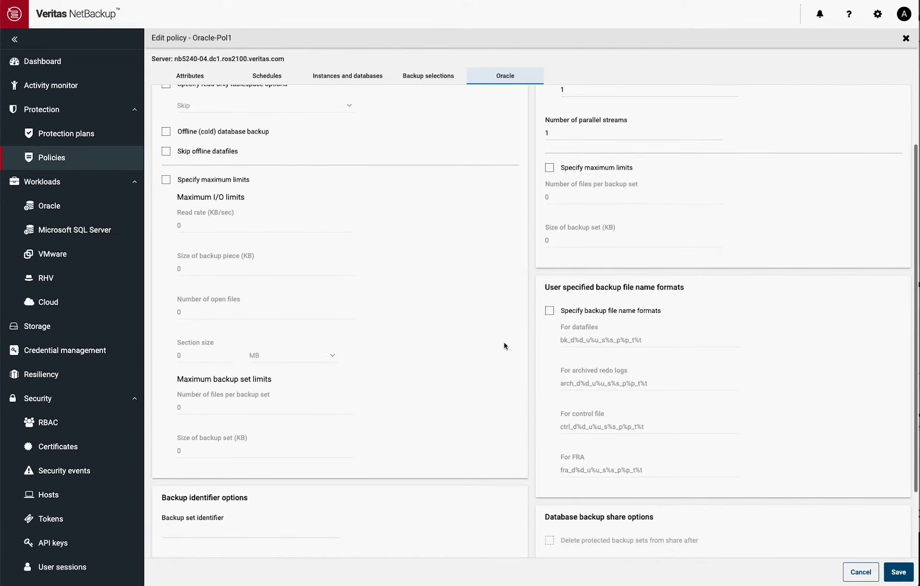
pyautogui.scroll(-1, 505, 345)
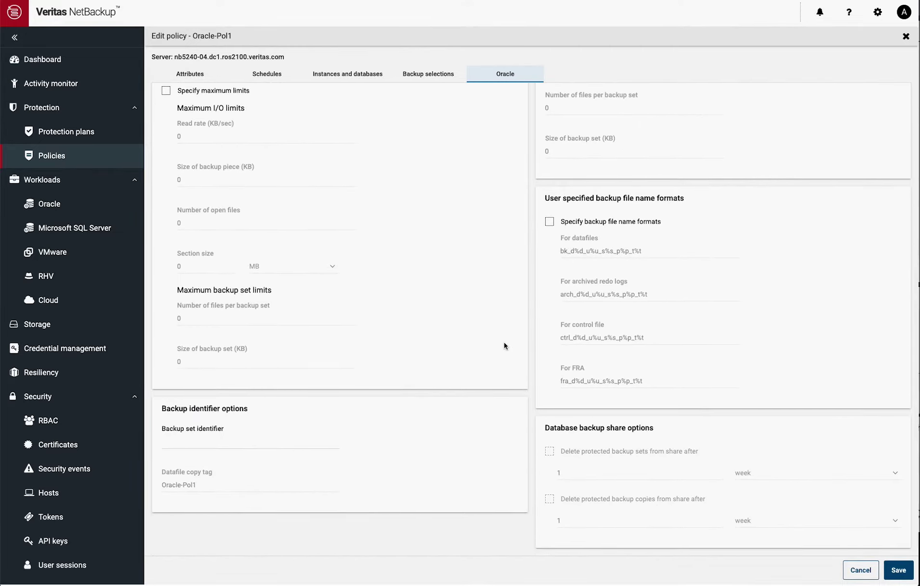
pyautogui.scroll(4, 504, 346)
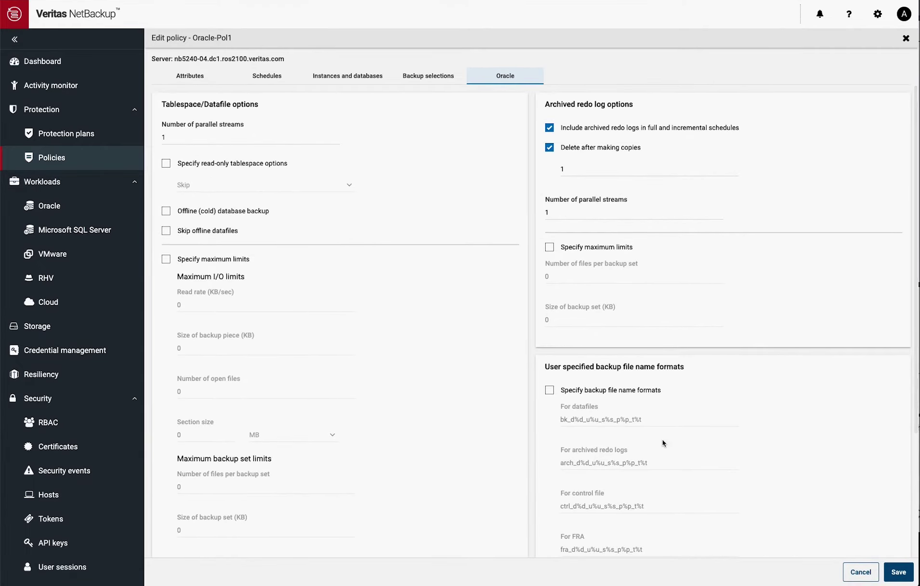
pyautogui.click(899, 571)
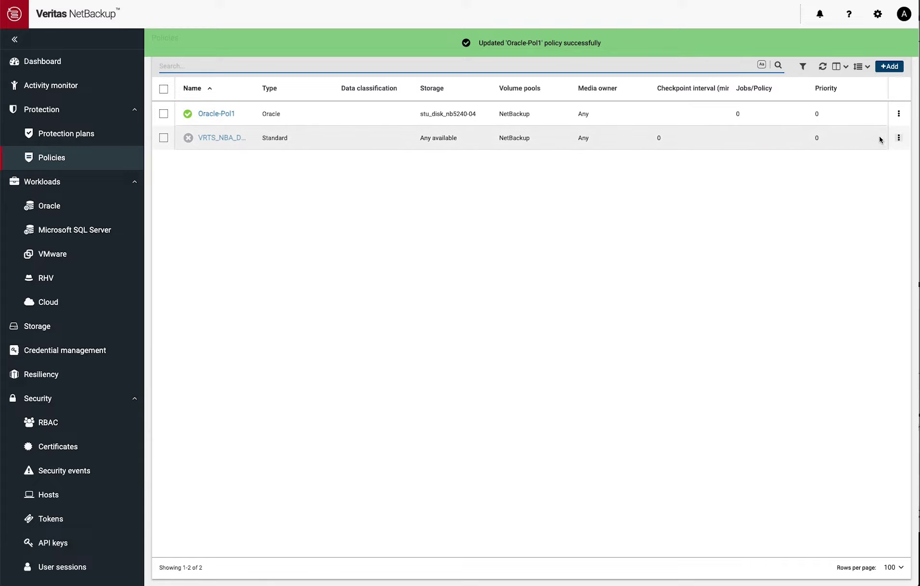
# Run a manual Full backup of Oracle-Pol1 and view jobs 6 and 7 in Activity monitor
pyautogui.click(899, 114)
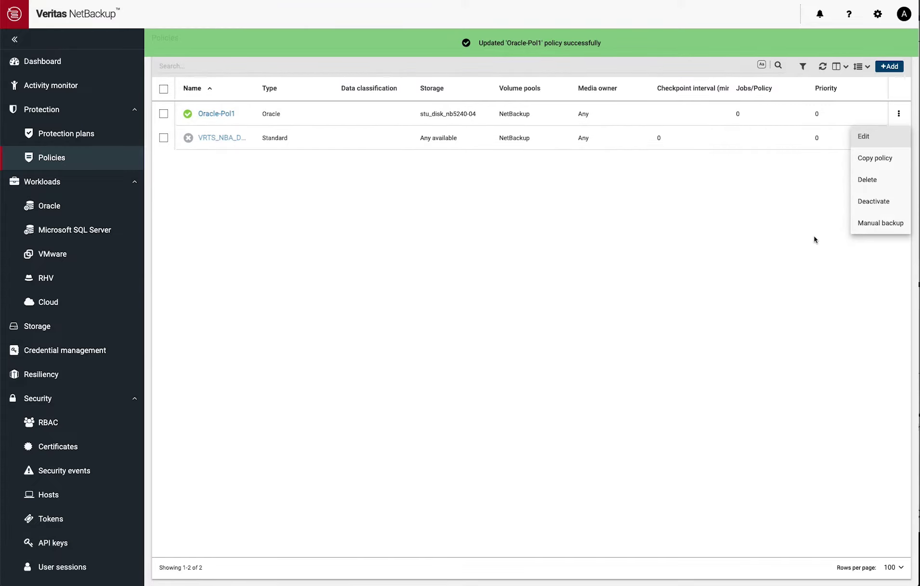
pyautogui.click(871, 224)
pyautogui.click(428, 293)
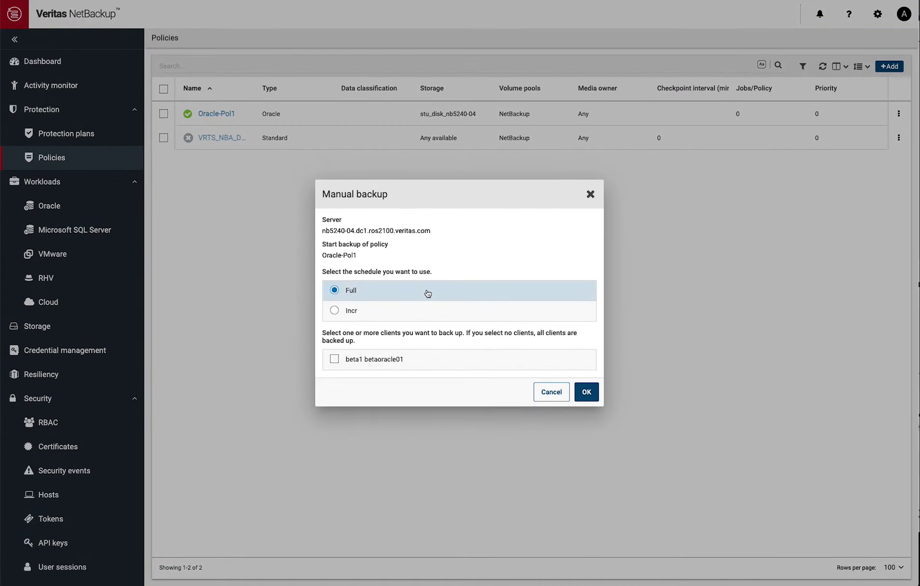
pyautogui.click(585, 392)
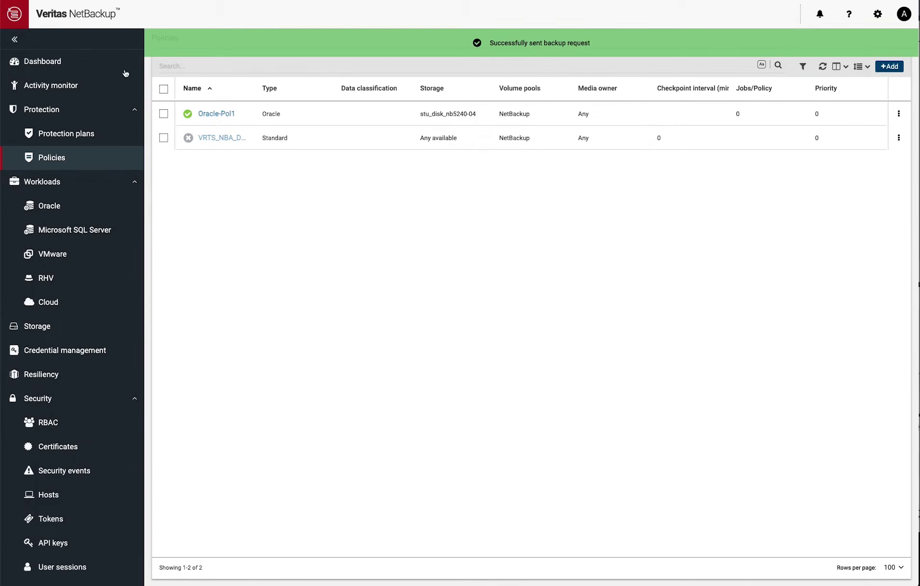
pyautogui.click(63, 85)
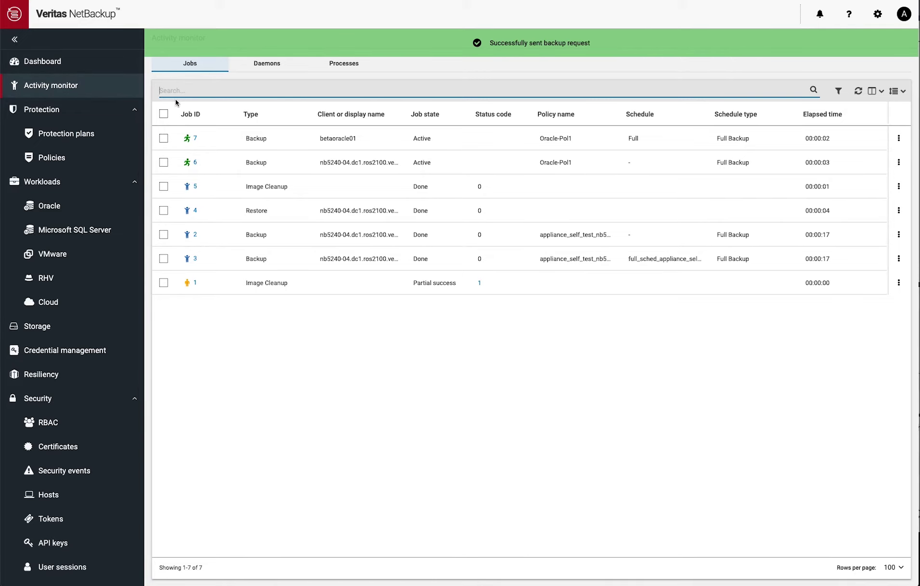
pyautogui.click(195, 138)
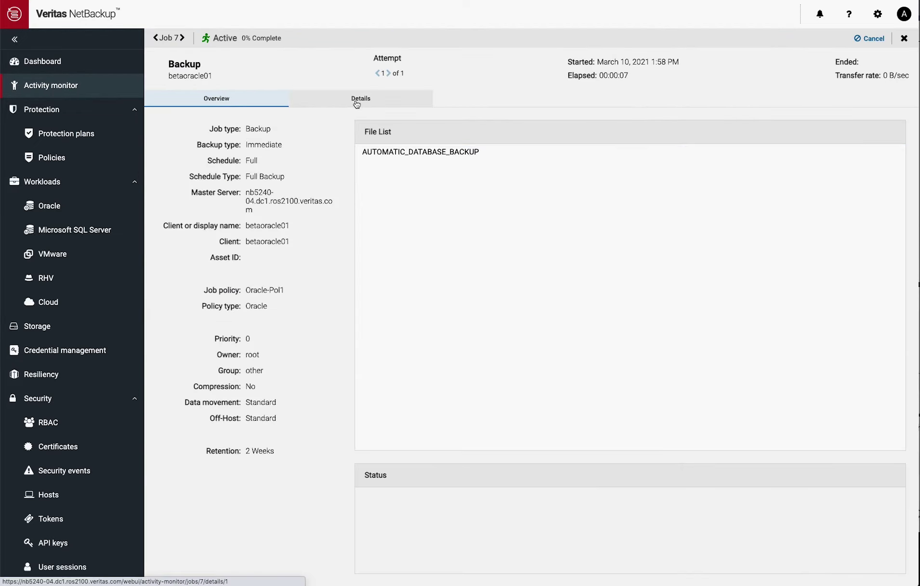
pyautogui.click(304, 96)
pyautogui.scroll(-3, 438, 192)
pyautogui.scroll(-10, 438, 192)
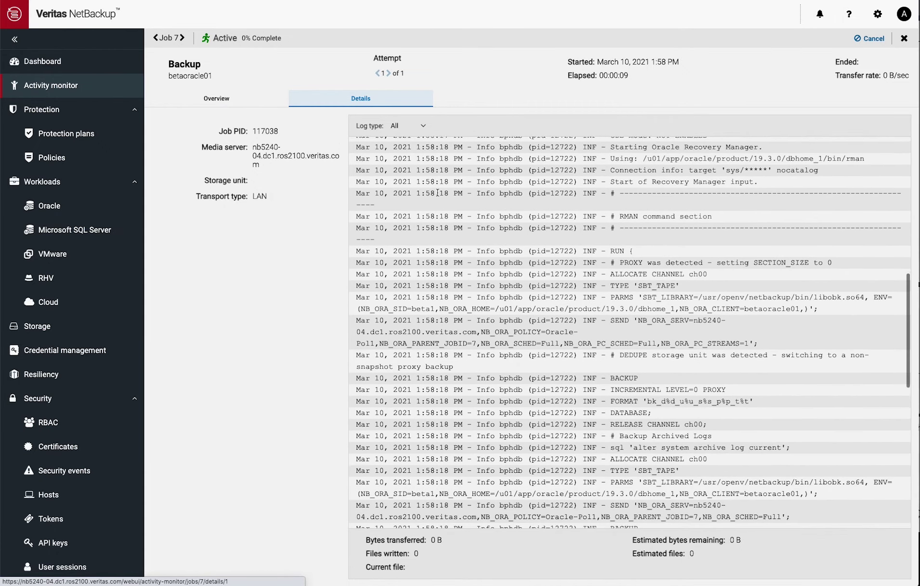
pyautogui.scroll(-5, 438, 192)
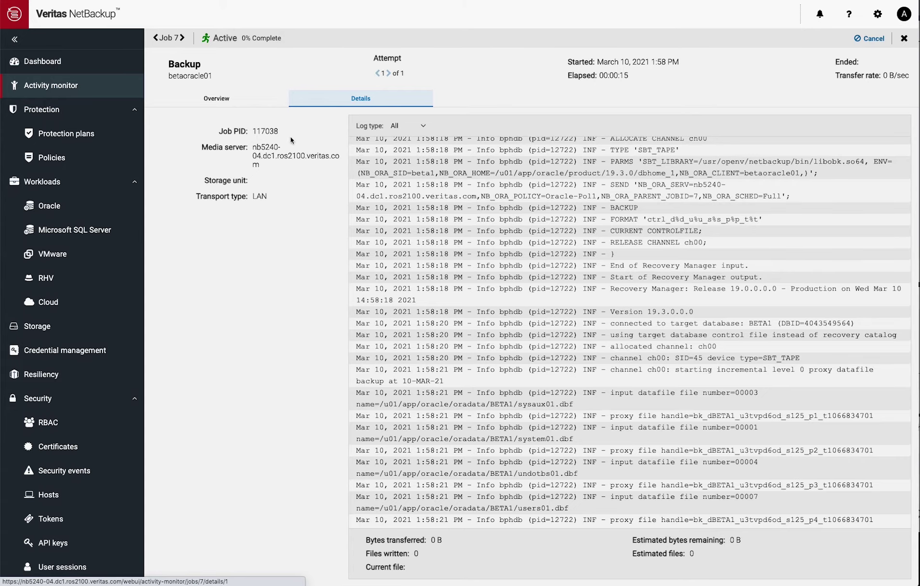
pyautogui.click(904, 39)
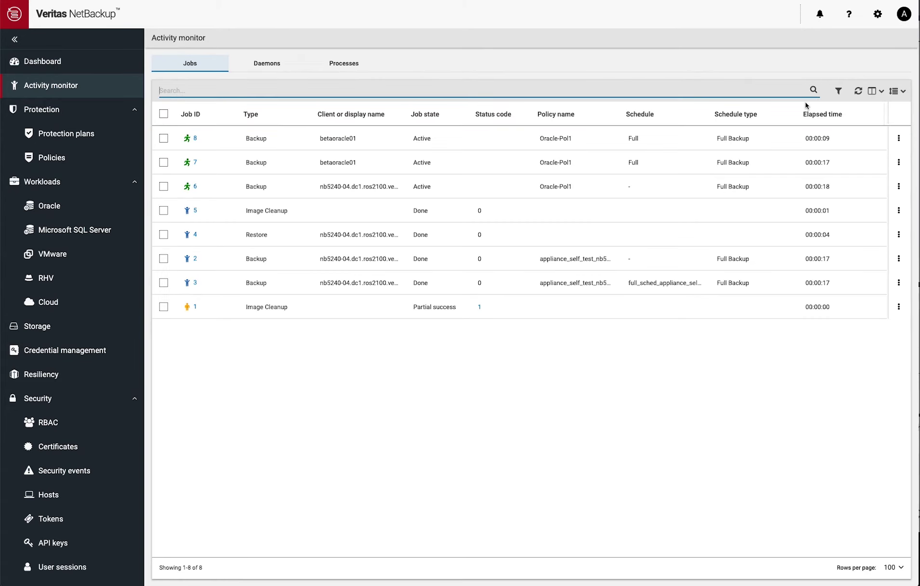